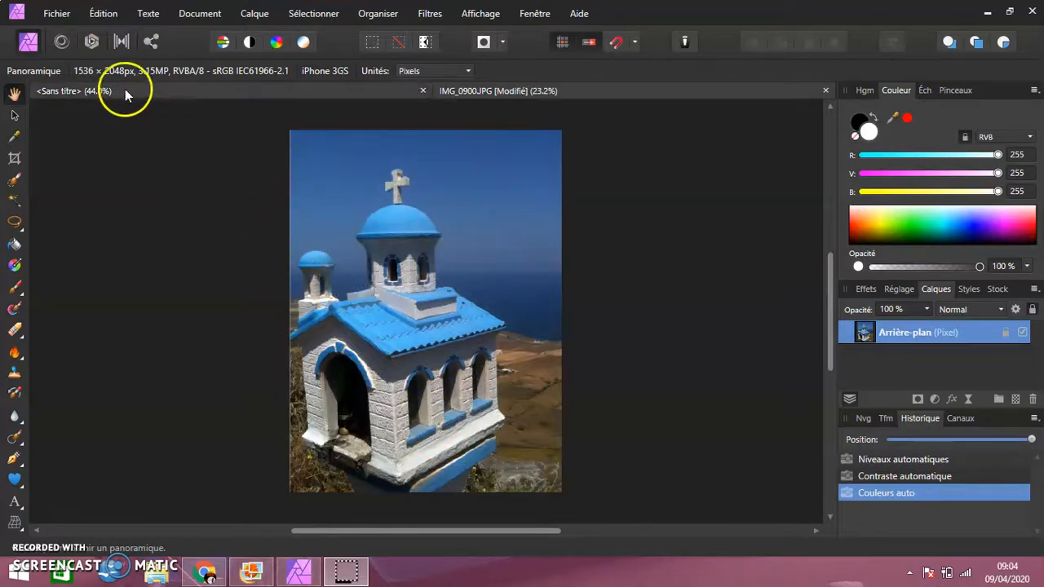
Step: Flood-select the sky at 10% tolerance and add the sea beside the chapel to the selection
click(15, 206)
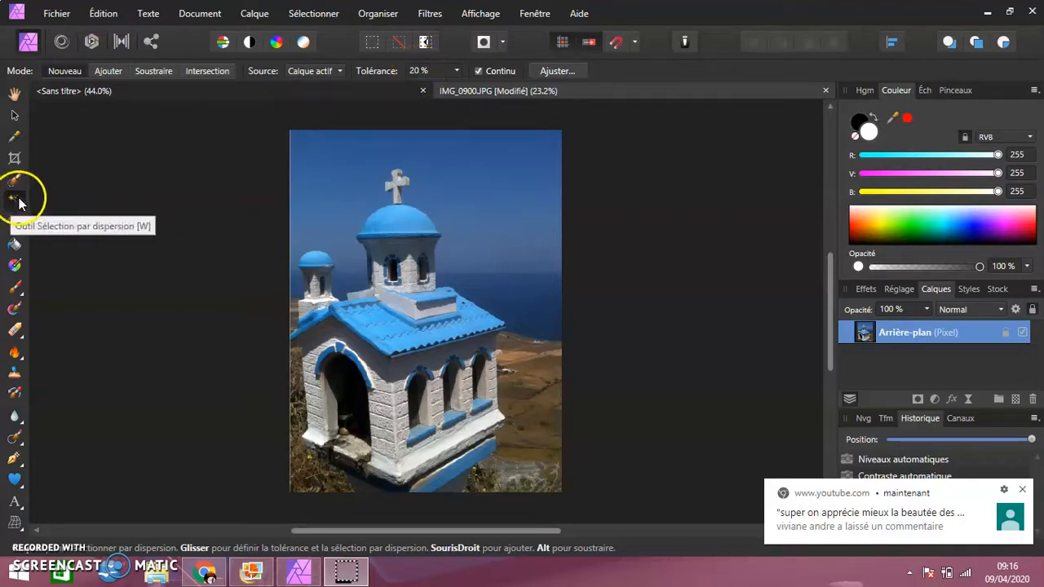
click(349, 169)
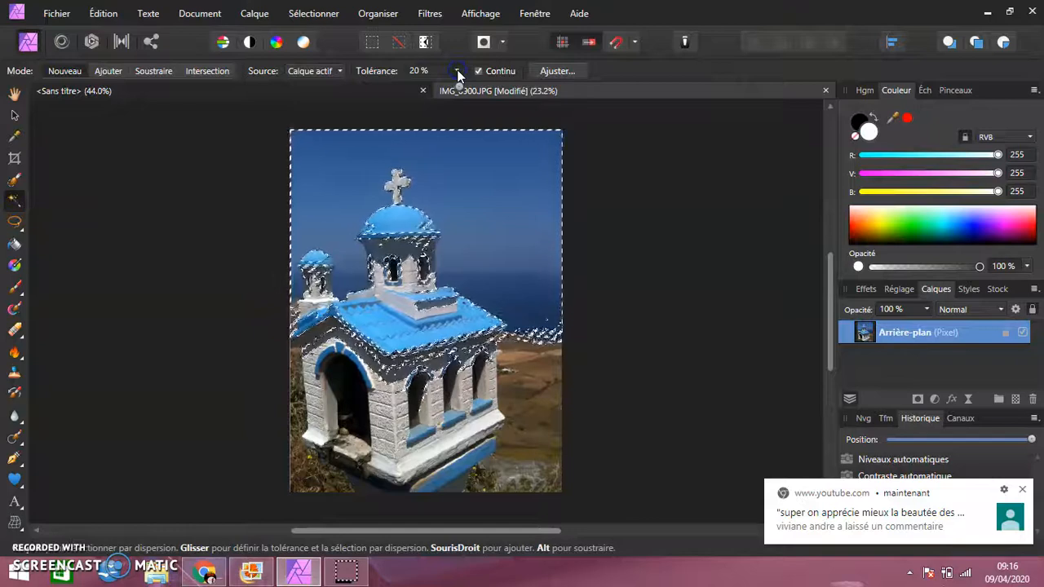
drag(456, 71, 441, 87)
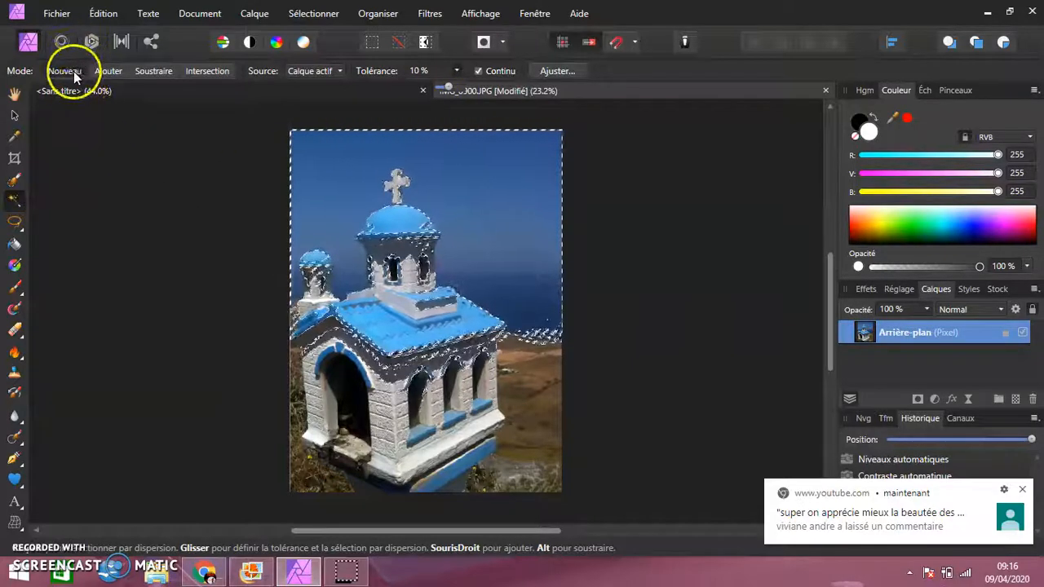
click(357, 162)
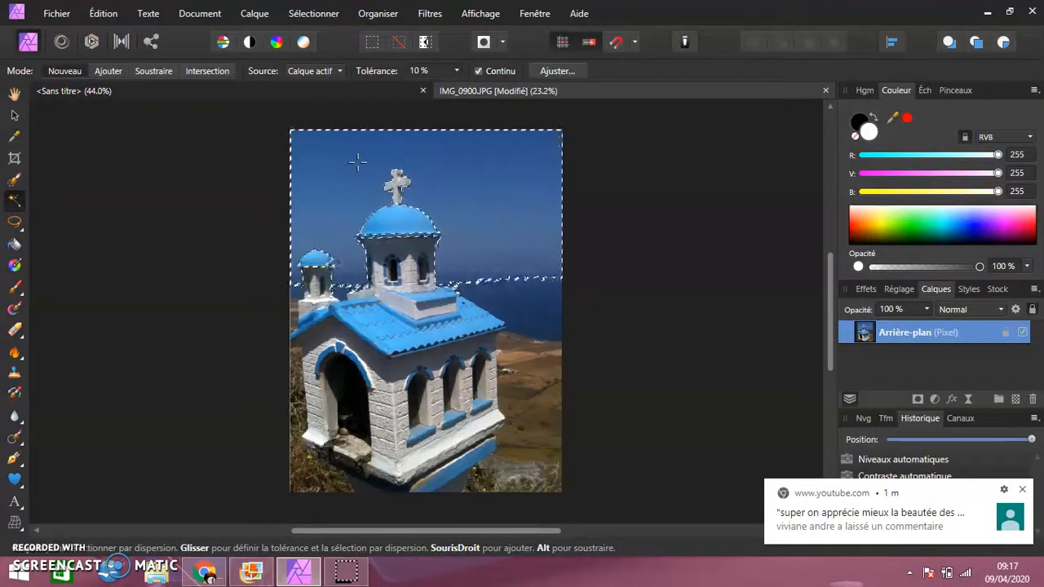
drag(358, 163, 357, 134)
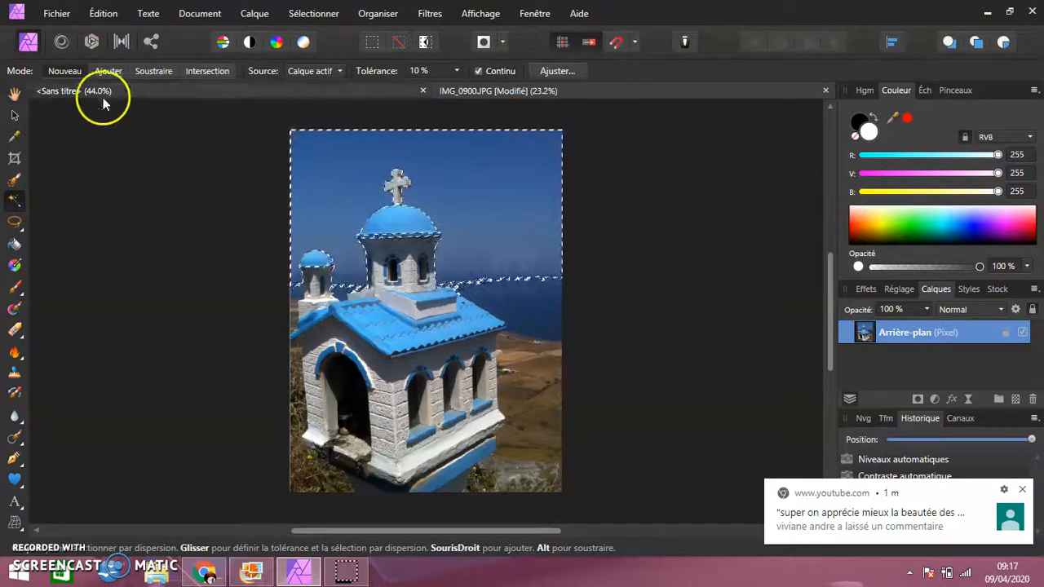
click(111, 73)
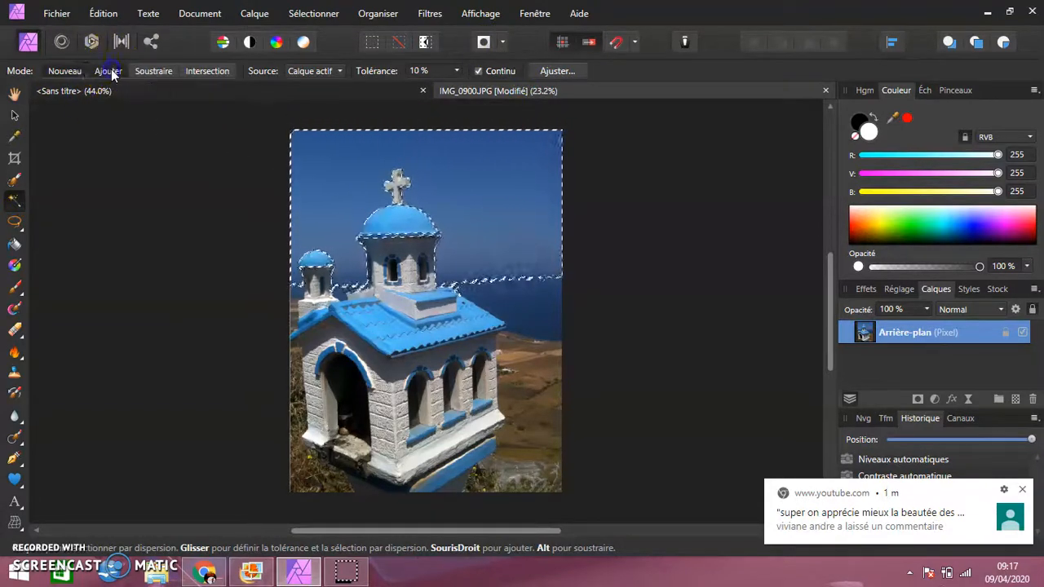
click(531, 293)
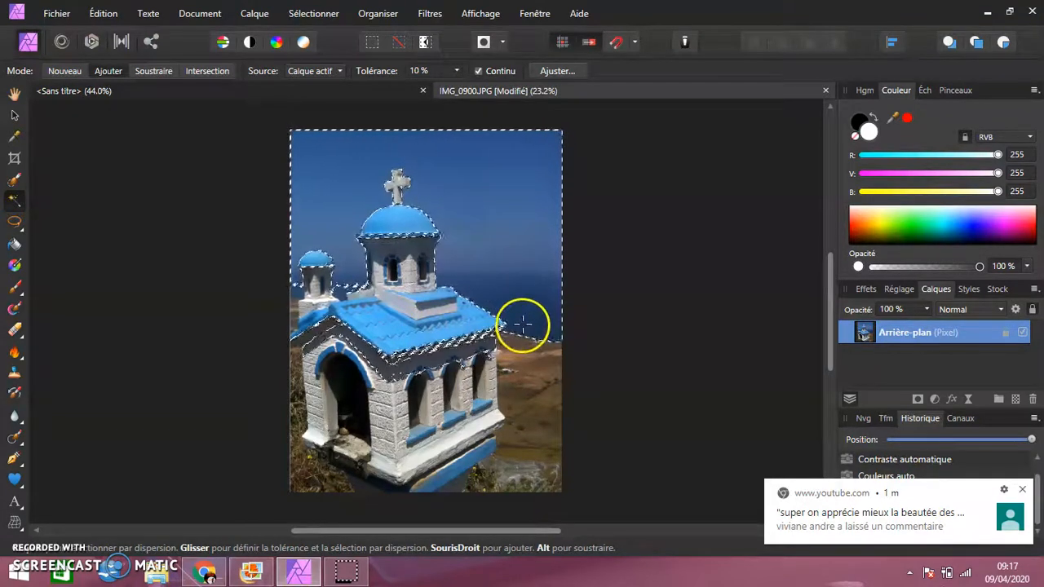
Step: Subtract the chapel's roof and walls from the selection with the Freehand Selection tool
click(15, 229)
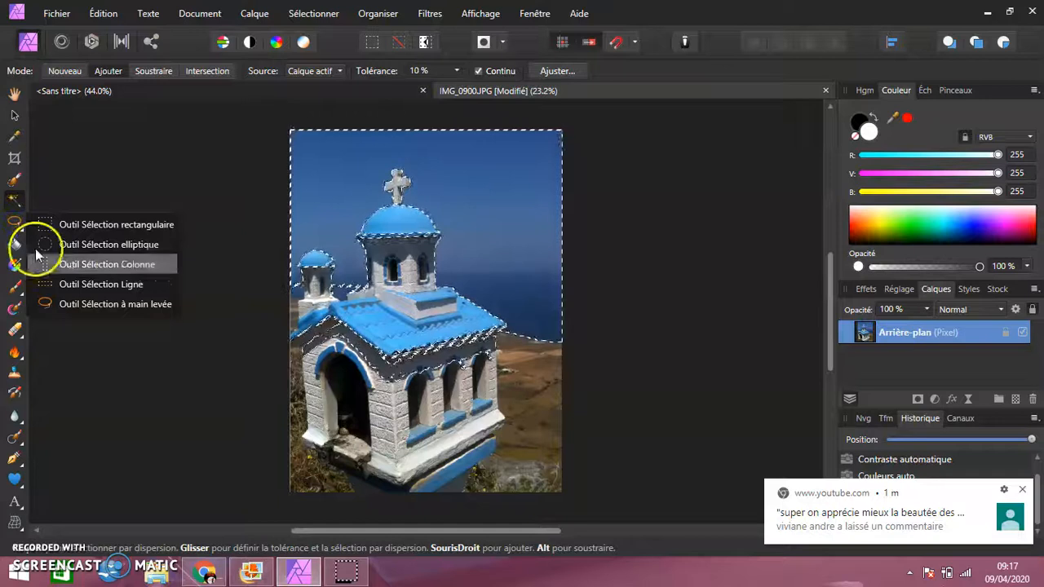
click(84, 304)
click(136, 332)
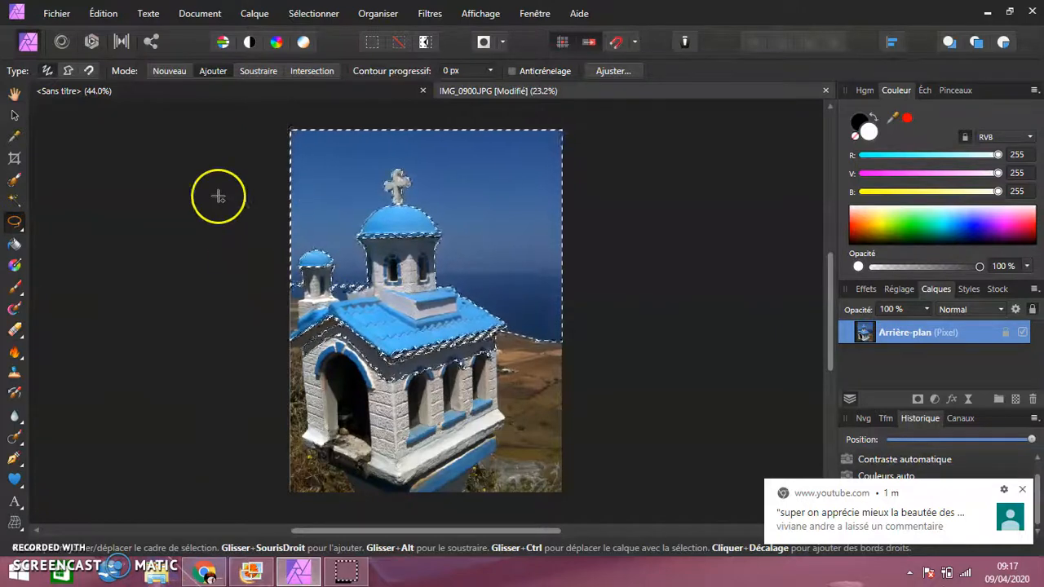
click(259, 71)
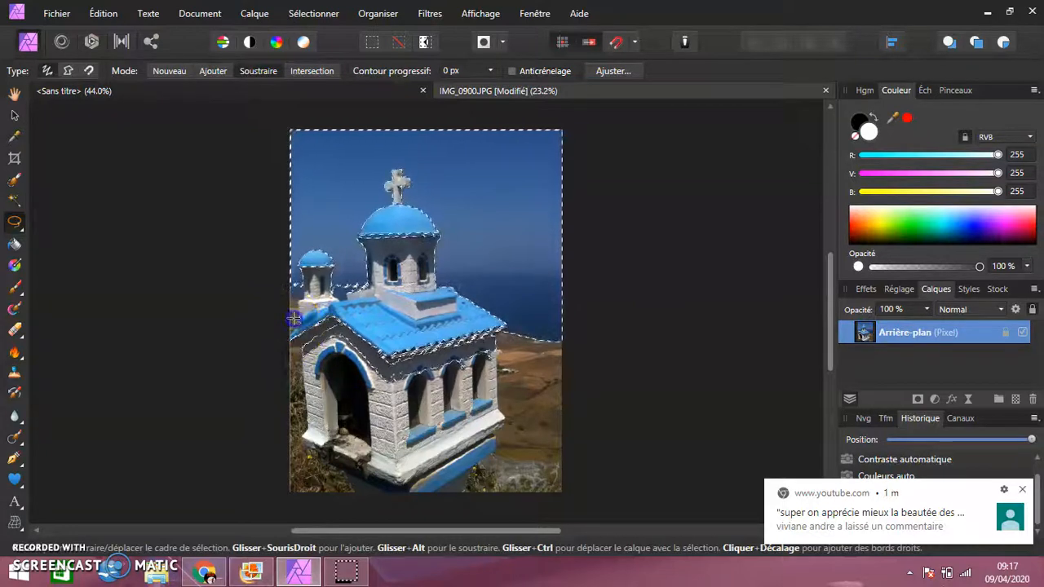
drag(294, 318, 355, 316)
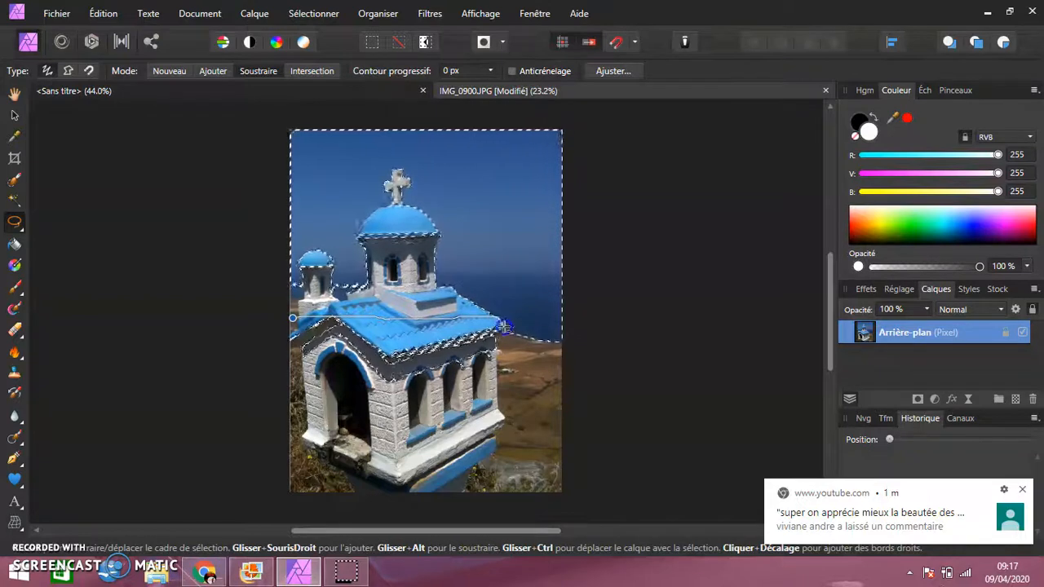
mouse_move(505, 353)
mouse_down()
mouse_move(498, 420)
mouse_move(458, 440)
mouse_move(386, 439)
mouse_move(304, 393)
mouse_up()
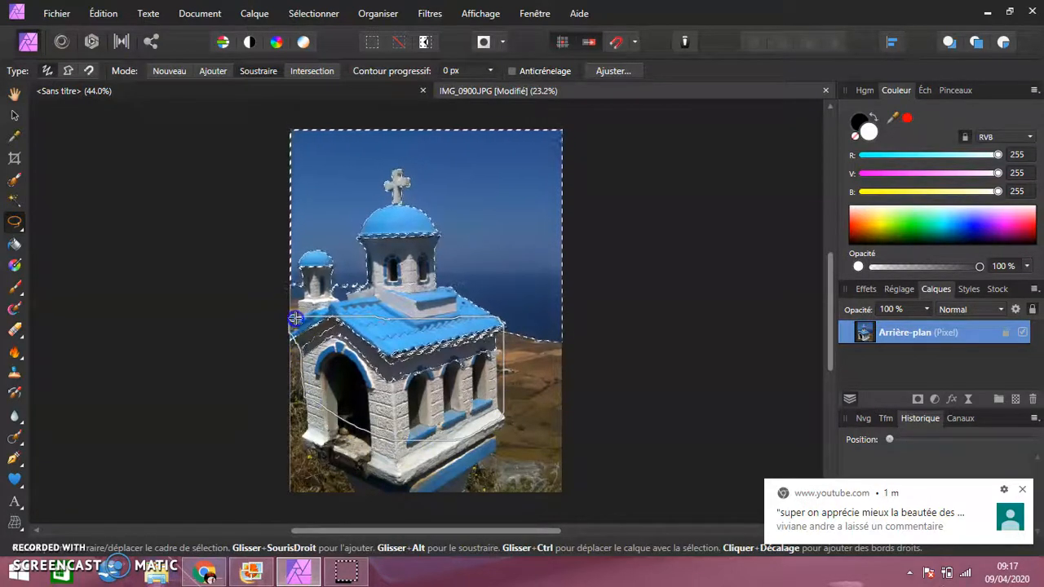
drag(295, 318, 295, 318)
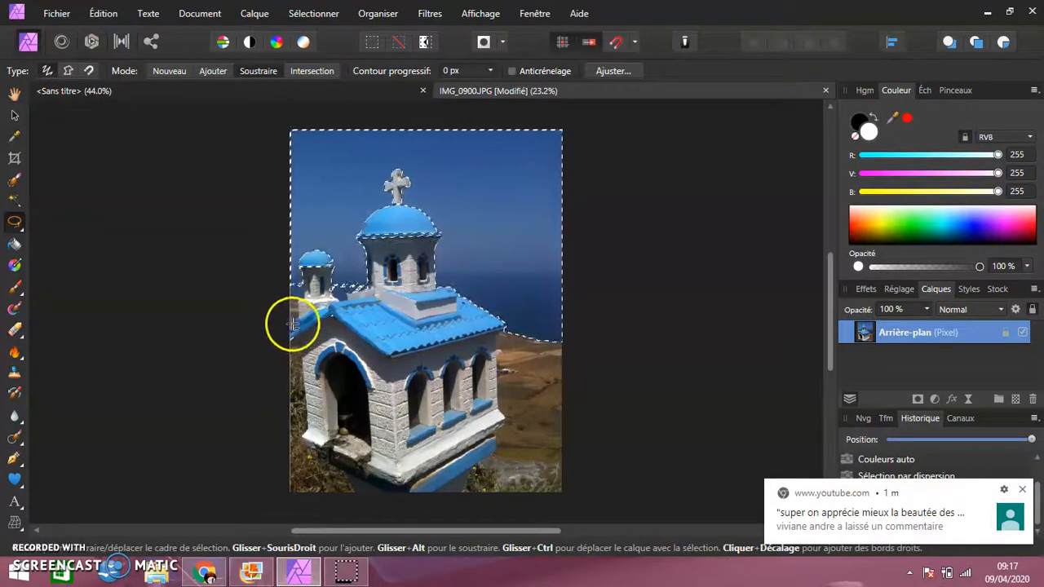
drag(292, 324, 309, 320)
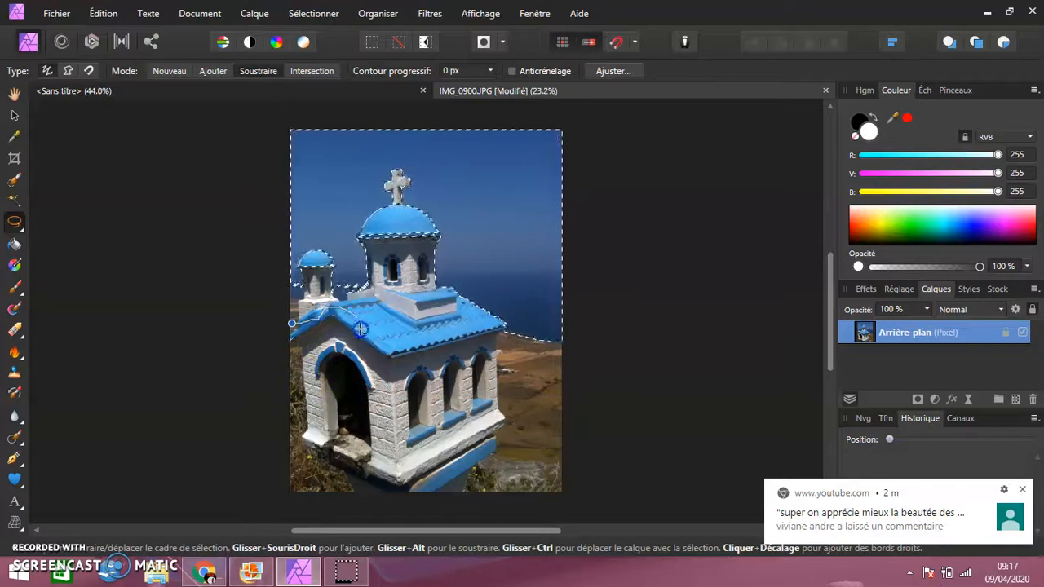
drag(294, 325, 294, 324)
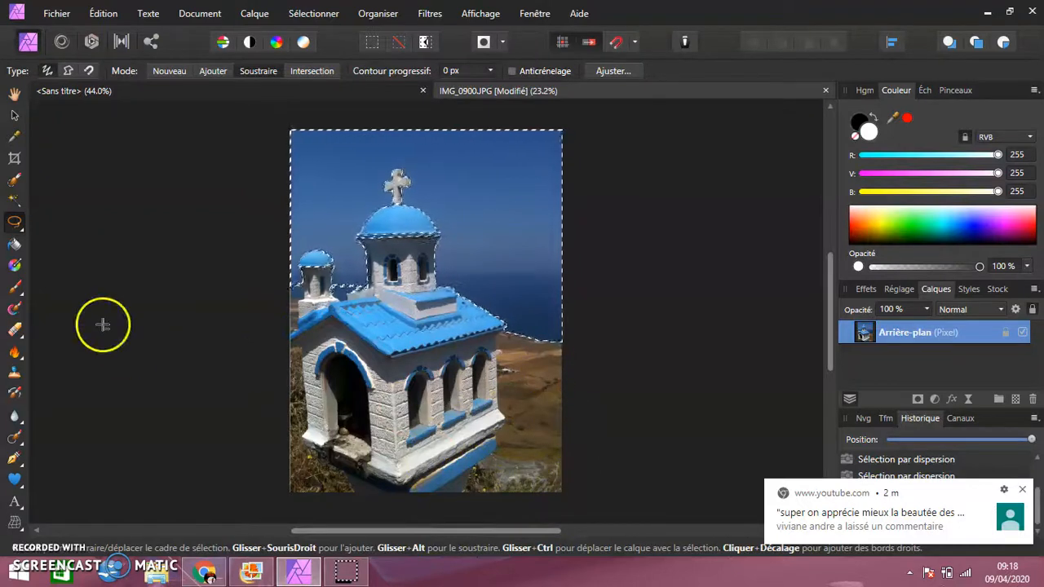
Step: Flood-select the hillside in add mode and subtract the chapel's wrongly included walls with a freehand outline
click(14, 200)
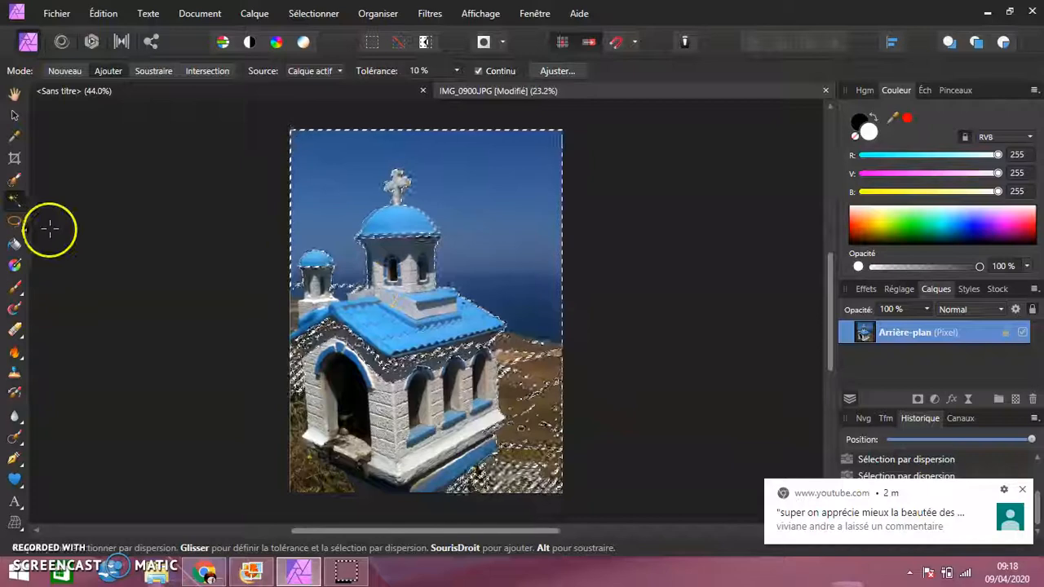
click(14, 221)
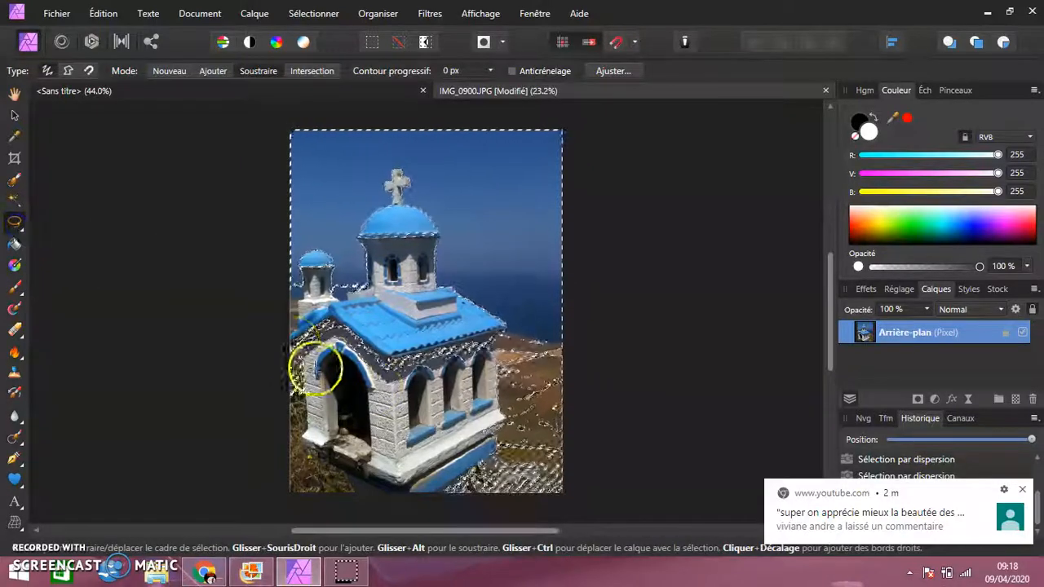
drag(293, 324, 350, 320)
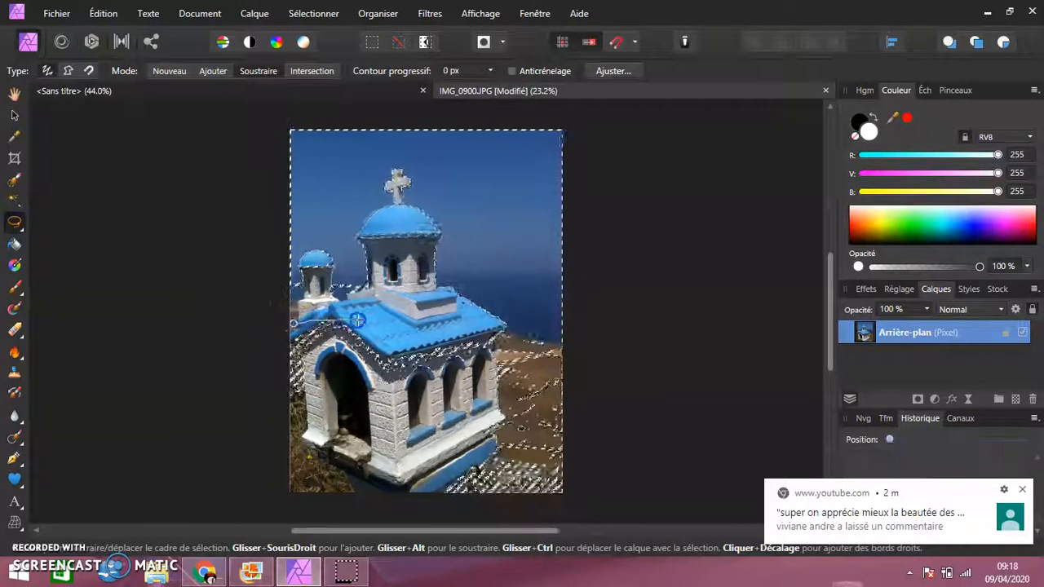
drag(494, 329, 495, 346)
drag(476, 397, 371, 397)
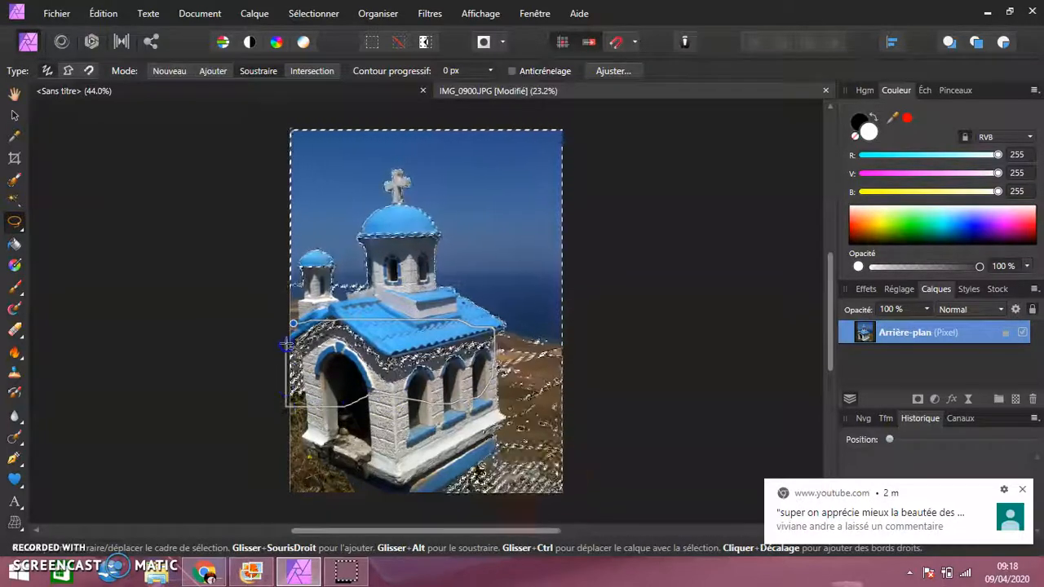
drag(292, 324, 292, 325)
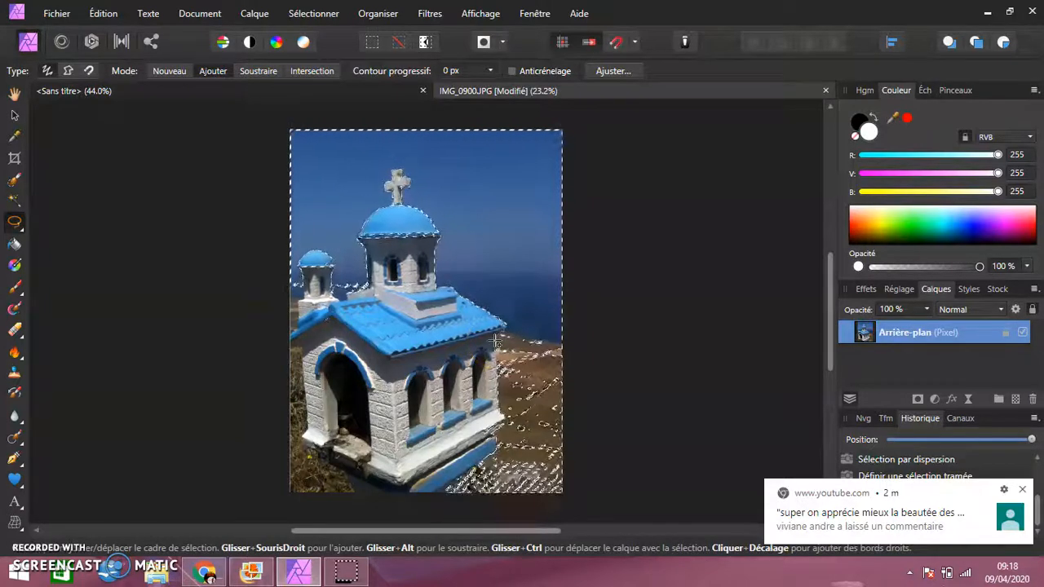
Step: Add the whole hillside right of the chapel to the selection with a freehand outline following the wall and blue base
drag(495, 340, 497, 400)
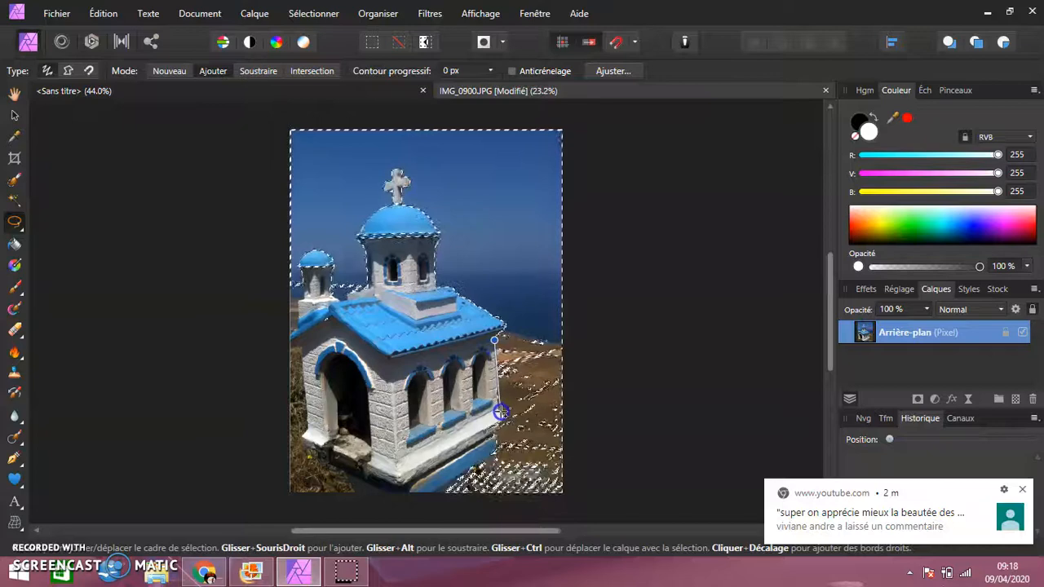
click(500, 411)
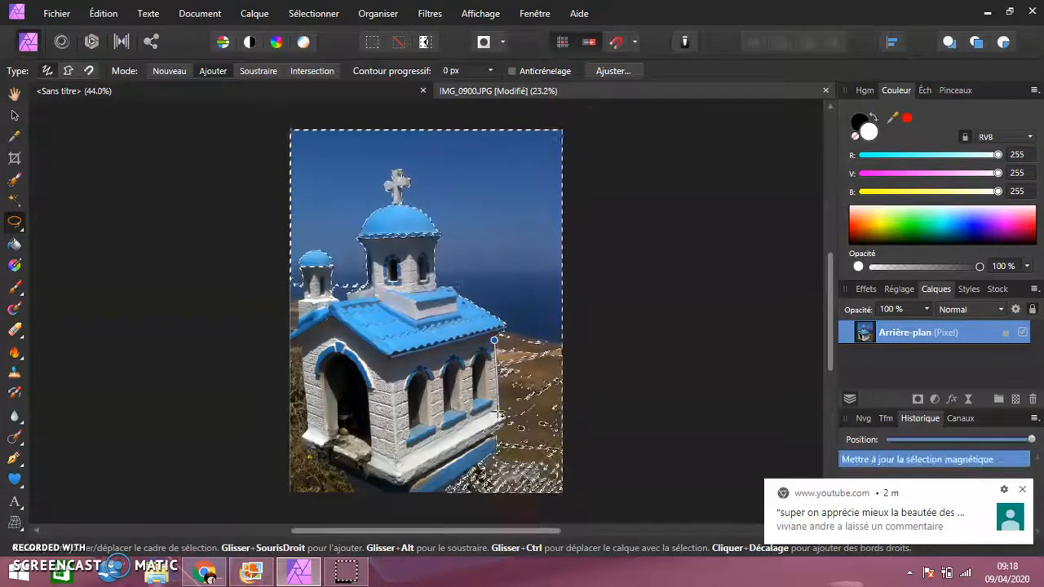
click(496, 412)
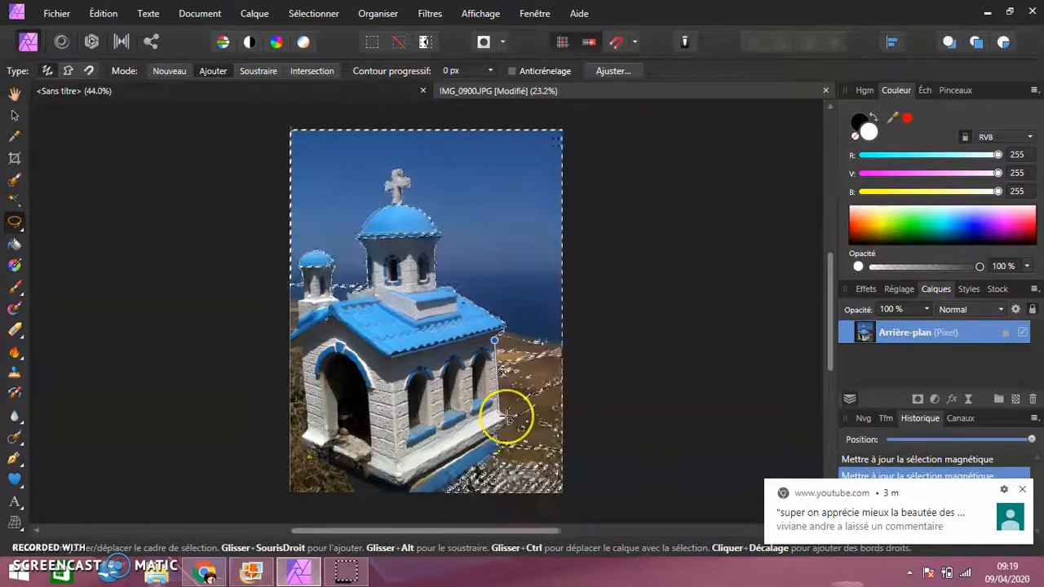
click(506, 417)
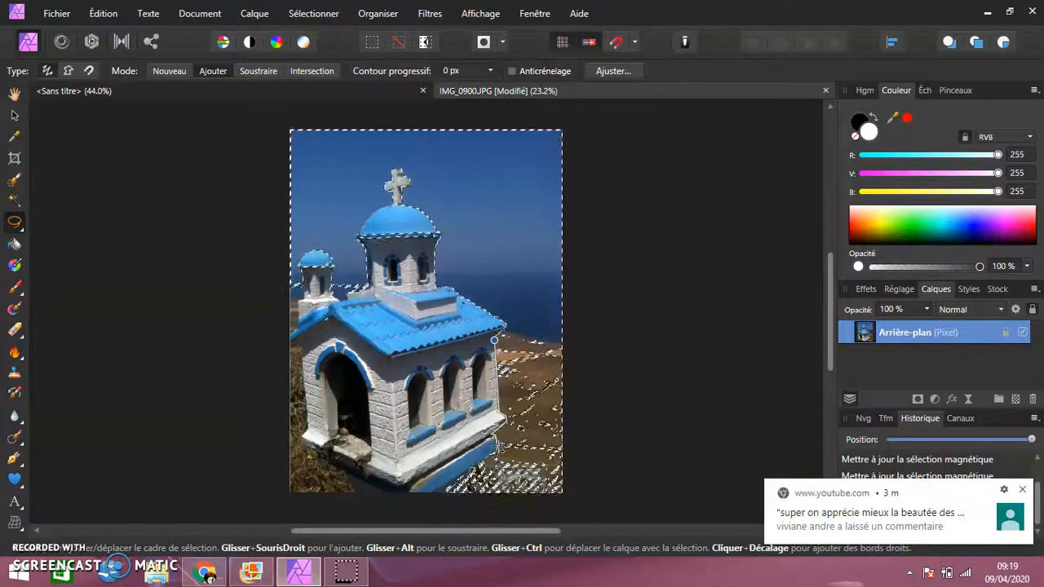
click(463, 475)
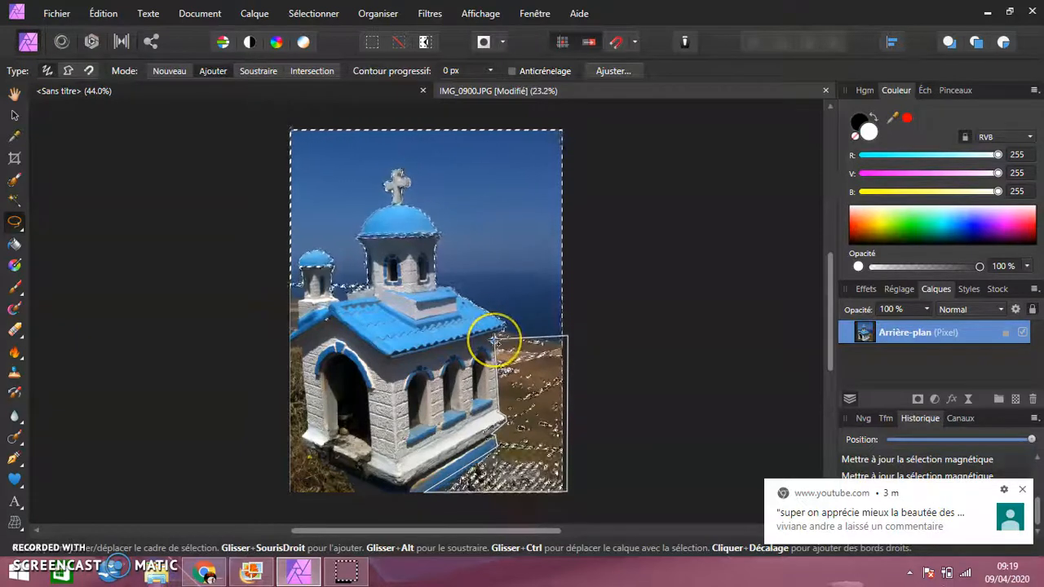
click(494, 338)
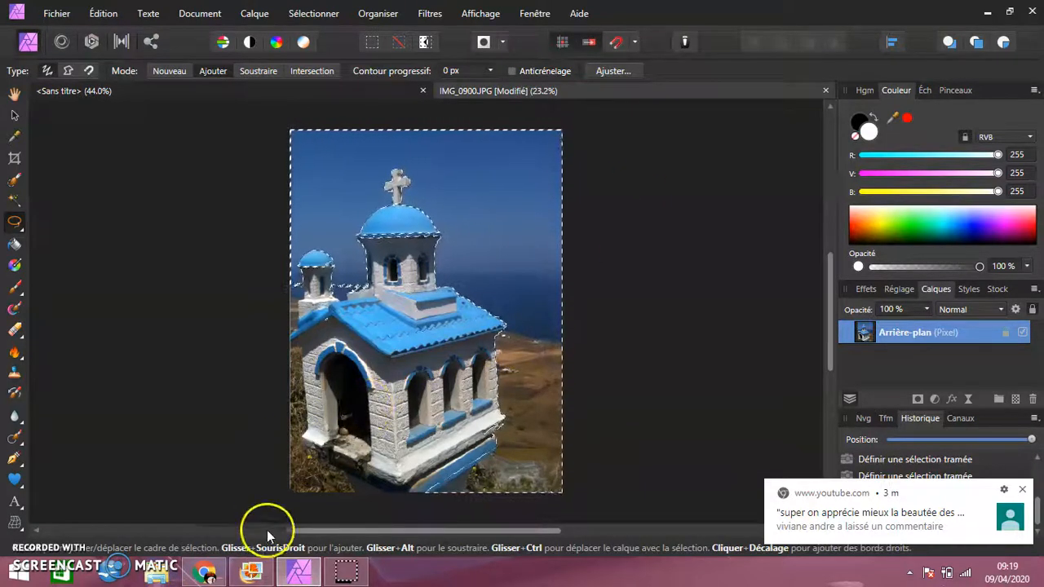
Step: Add the dry grass left of and below the chapel's front to the selection with a freehand outline
click(392, 483)
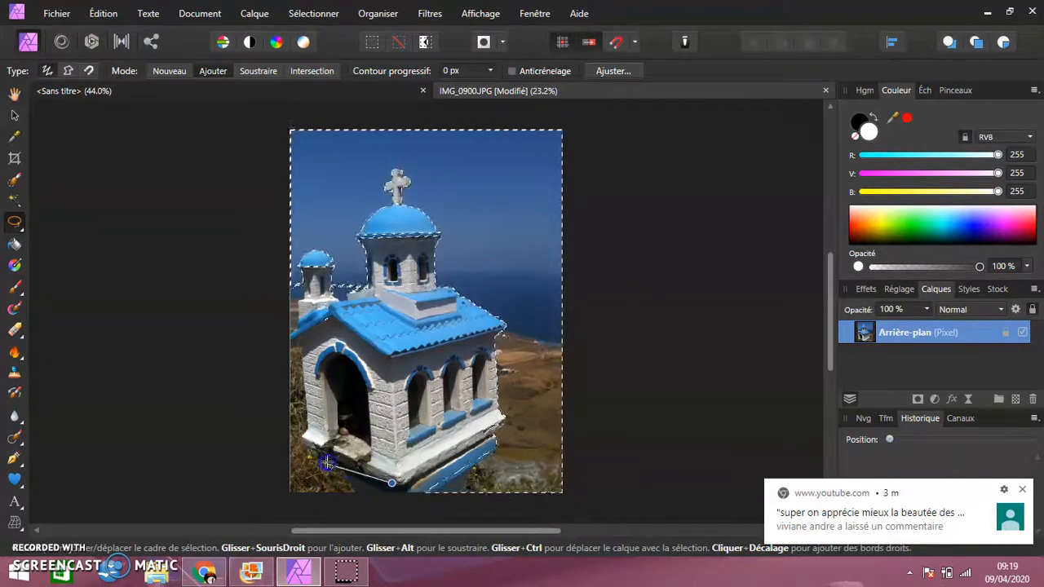
click(301, 444)
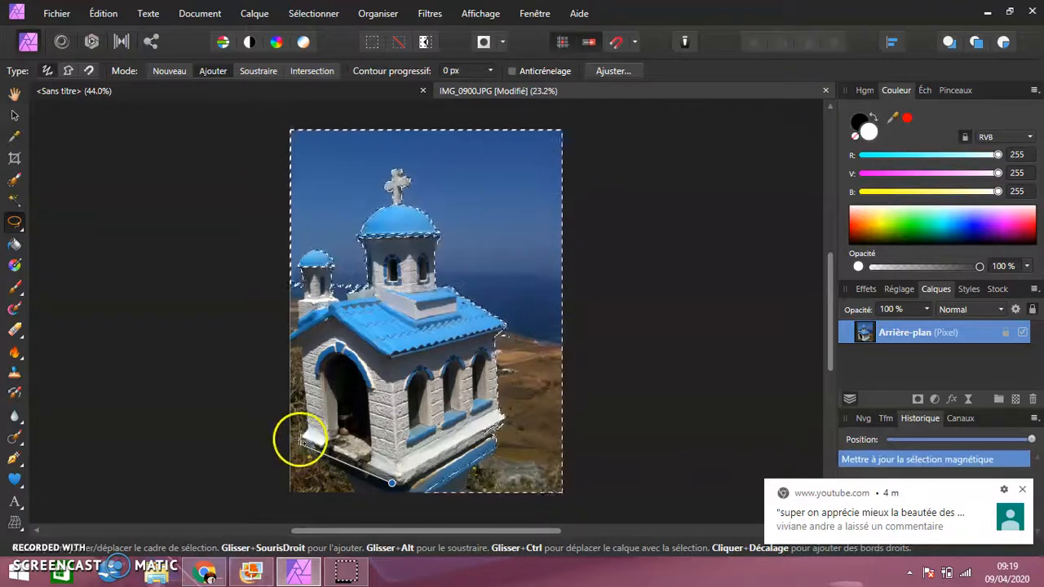
click(301, 438)
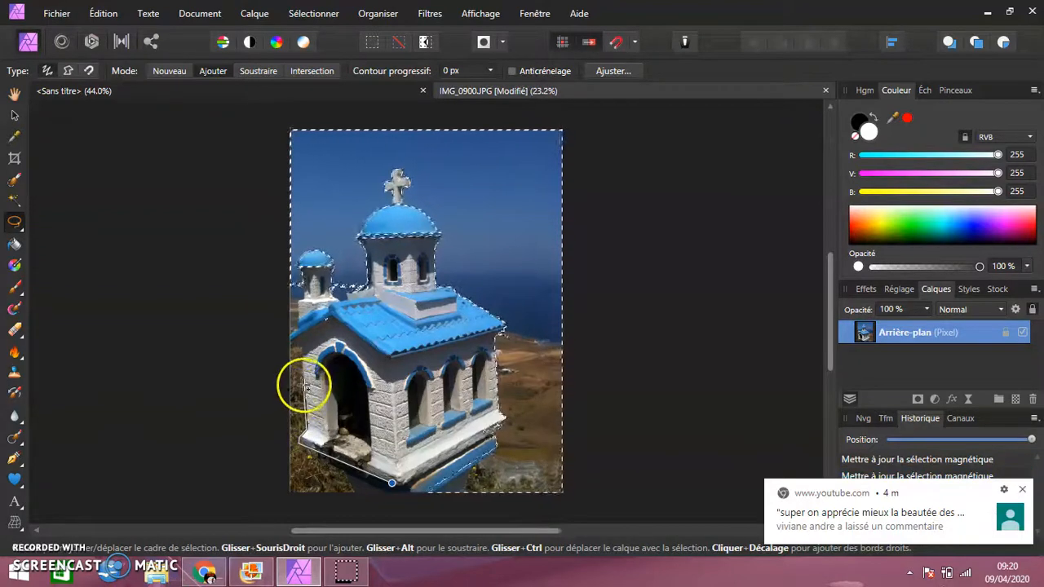
click(291, 349)
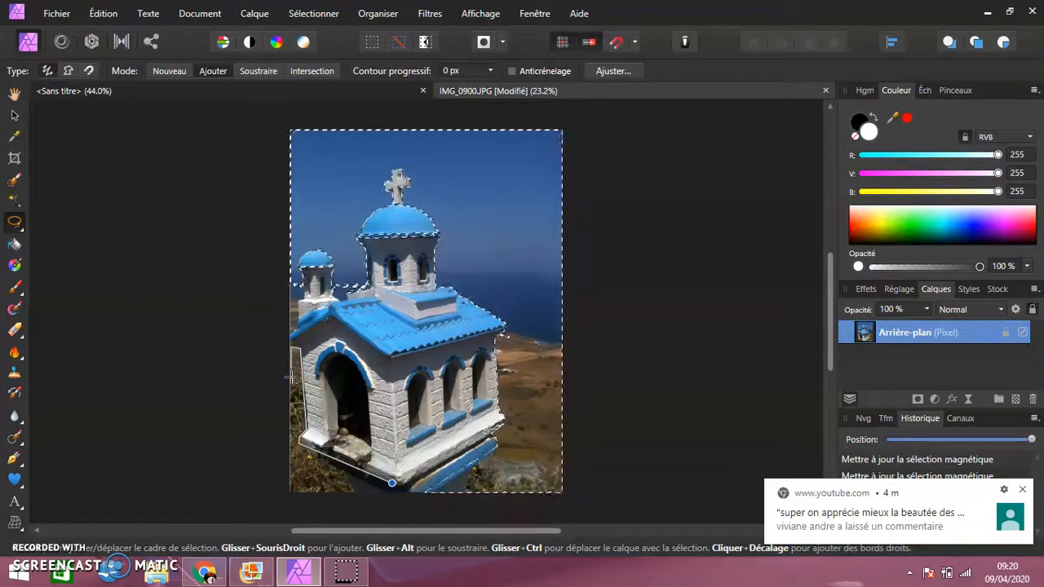
click(291, 492)
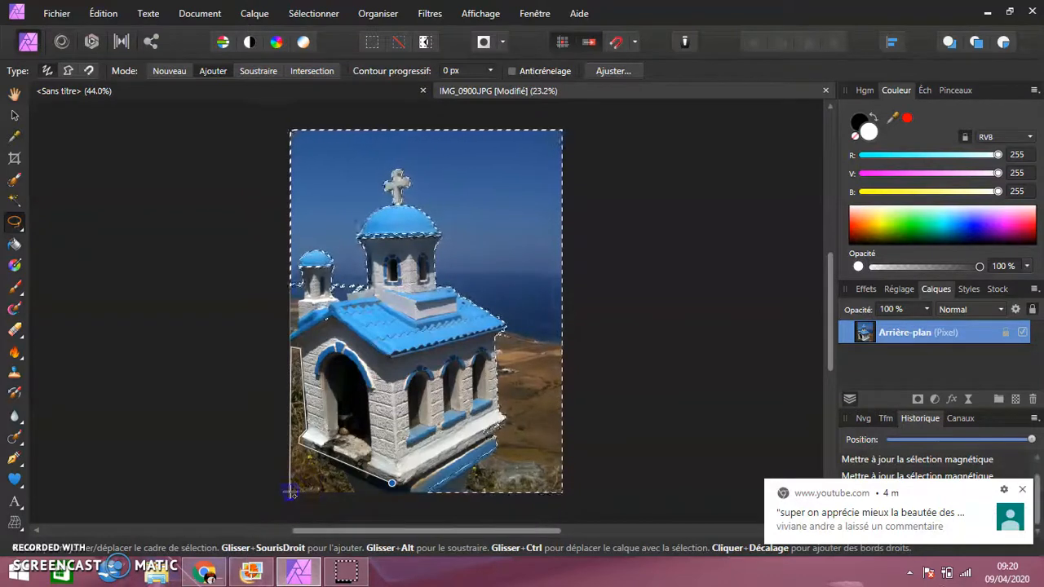
click(393, 484)
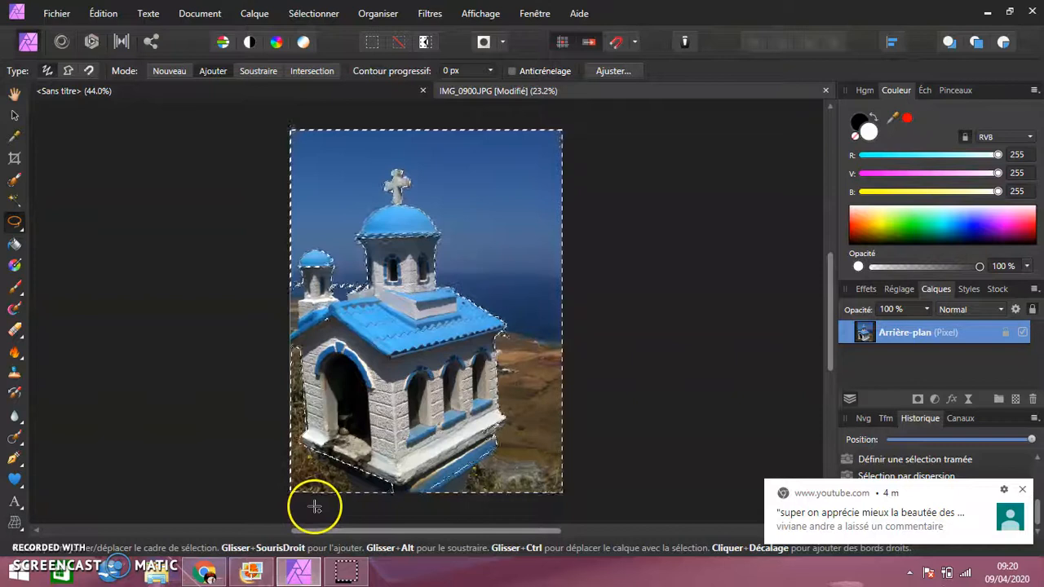
Step: Add the small area at the image's lower edge beneath the chapel's front corner to the selection with a freehand outline
click(385, 492)
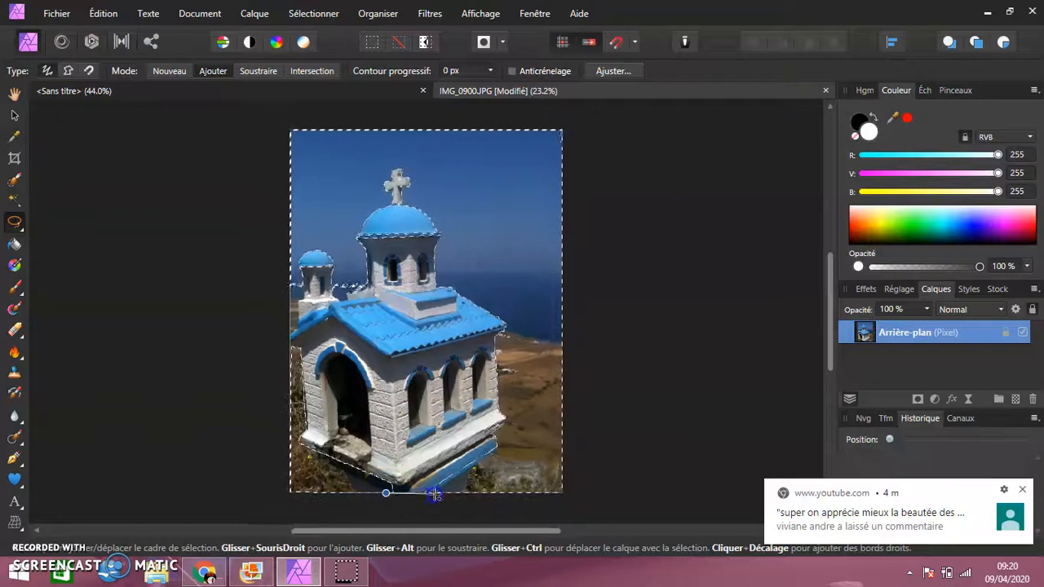
click(438, 492)
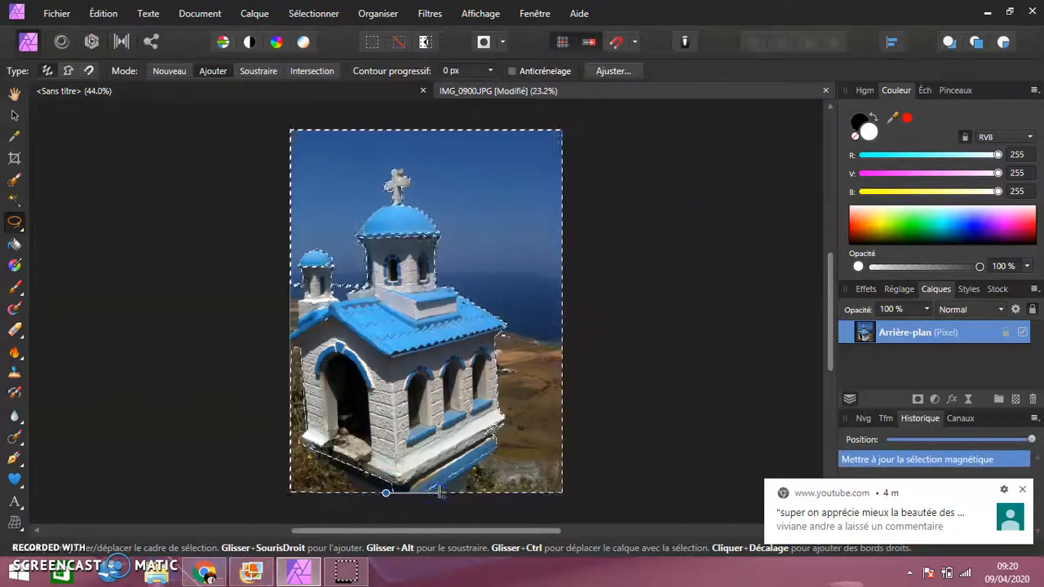
click(436, 489)
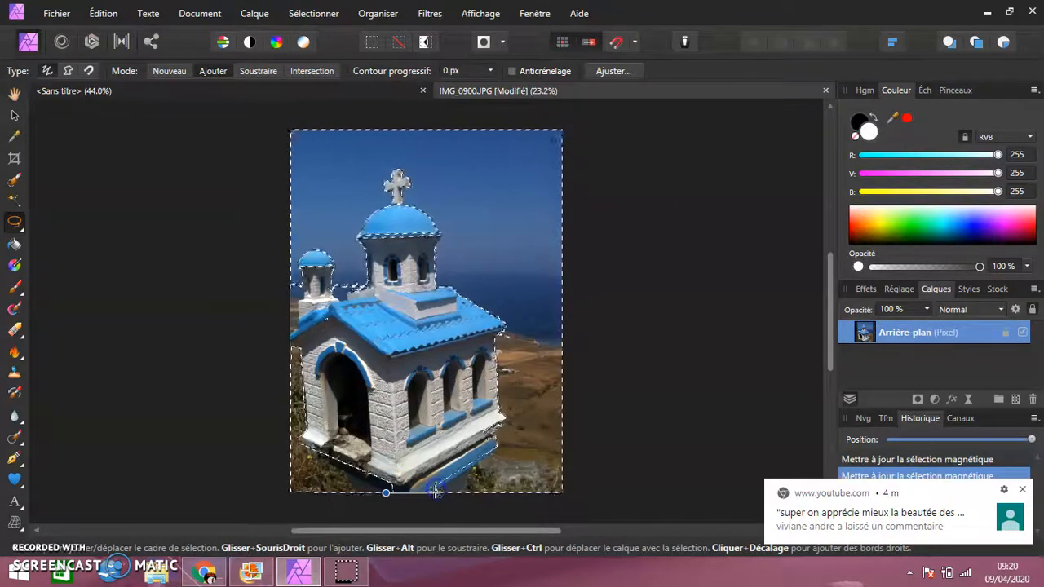
double_click(385, 493)
click(256, 443)
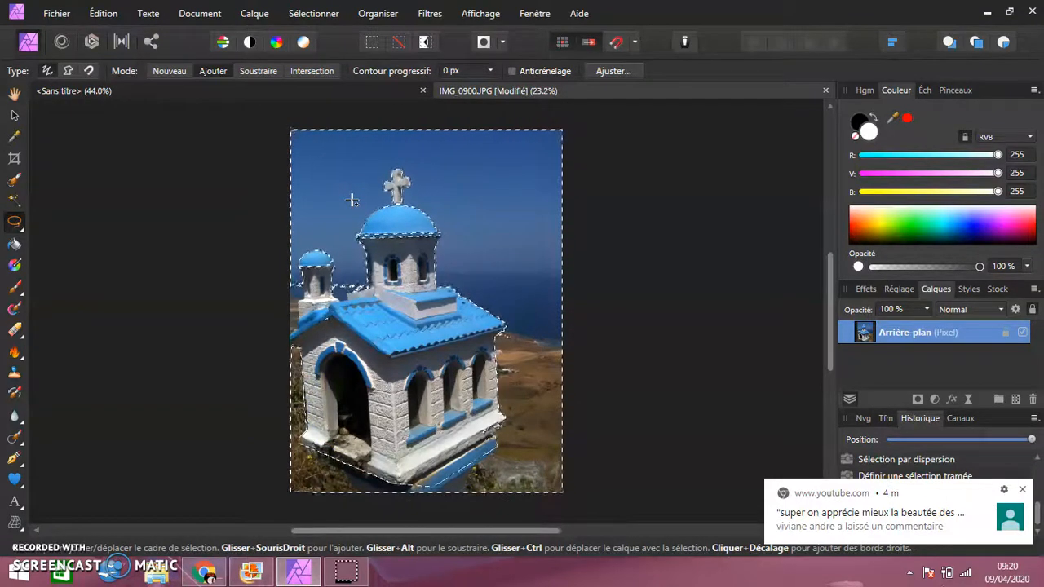
Step: Add the speckled sea patch between the small tower and the main tower to the selection, following the walls and roof edge
key(ctrl+plus)
key(ctrl+plus)
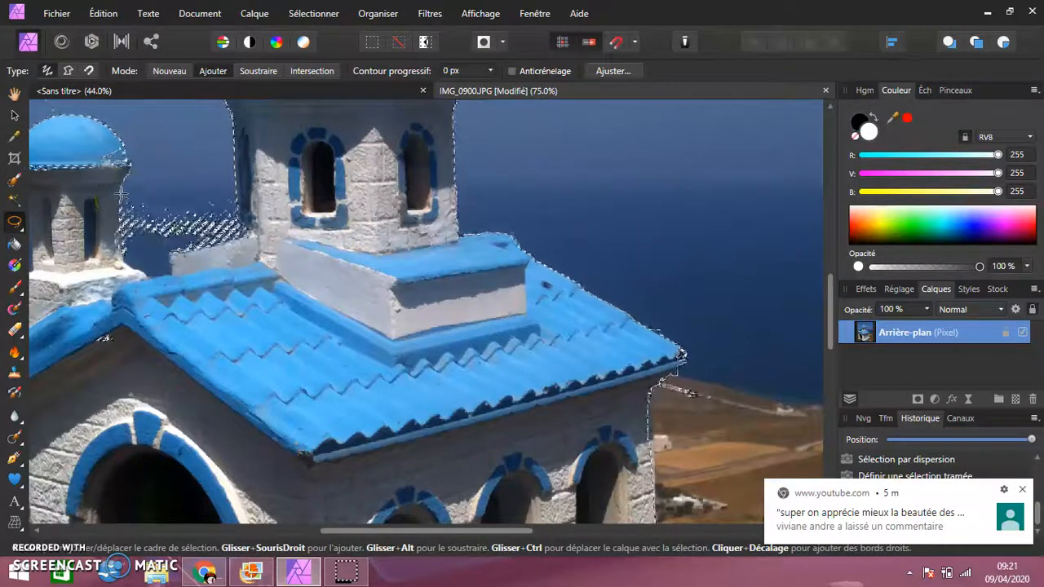
drag(120, 192, 121, 192)
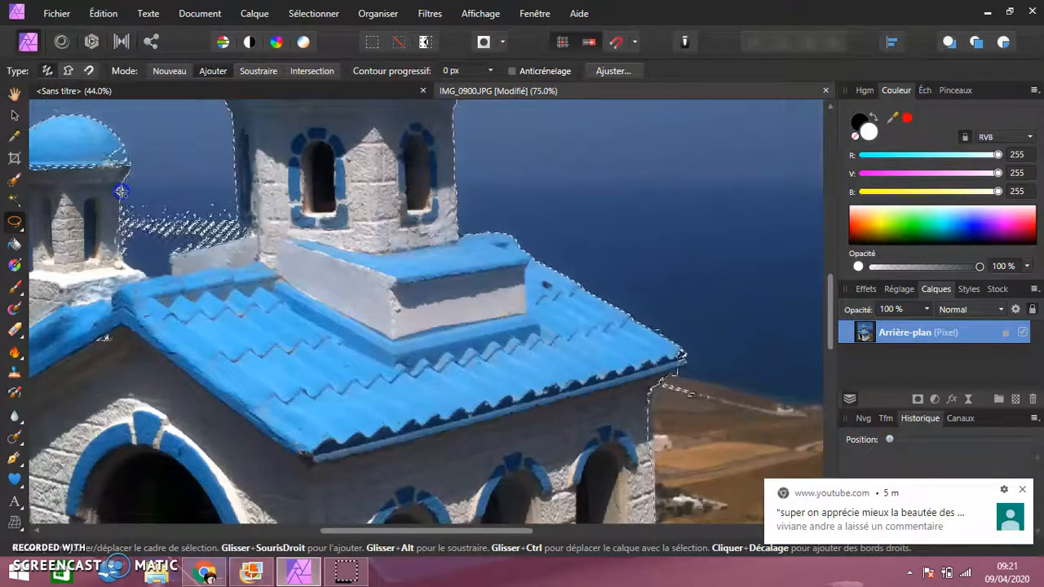
click(120, 192)
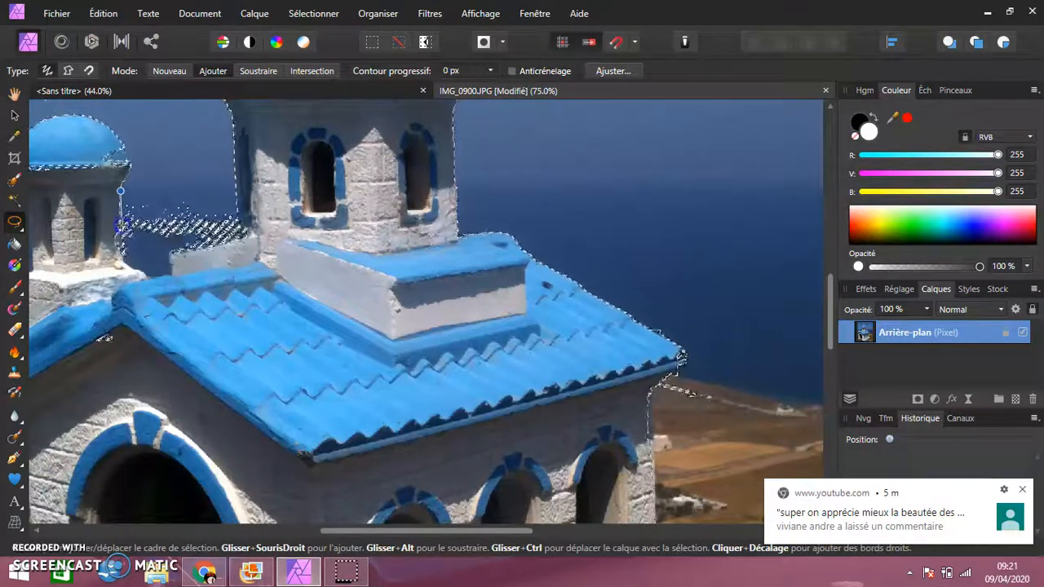
click(140, 275)
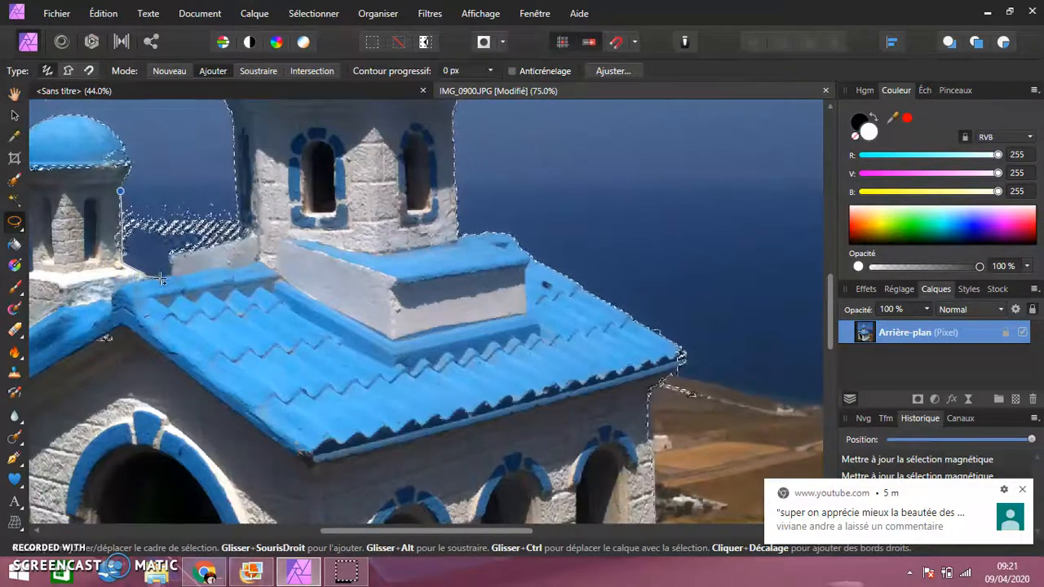
click(140, 275)
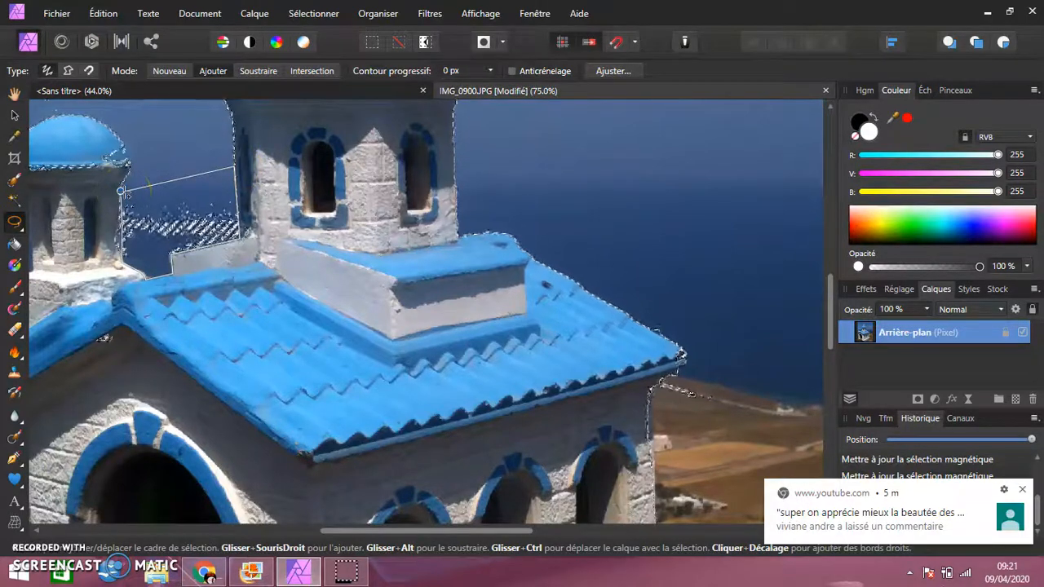
click(121, 192)
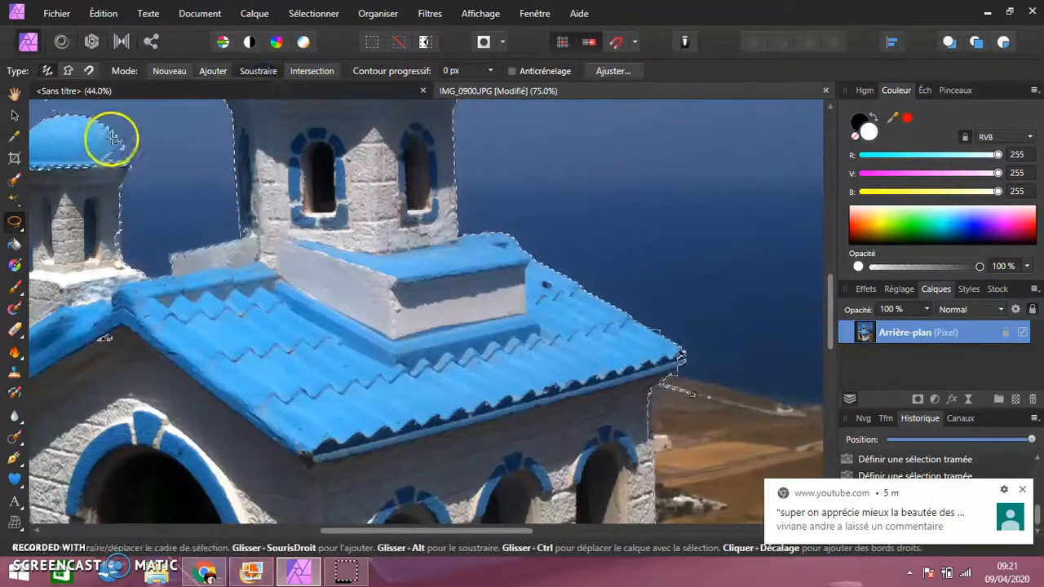
Step: Add the missed sky specks above the small dome and the speckled sea patch left of its tower to the selection
mouse_move(123, 145)
mouse_down()
mouse_move(129, 163)
mouse_move(85, 163)
mouse_move(121, 144)
mouse_move(291, 187)
mouse_move(314, 183)
mouse_up()
click(14, 94)
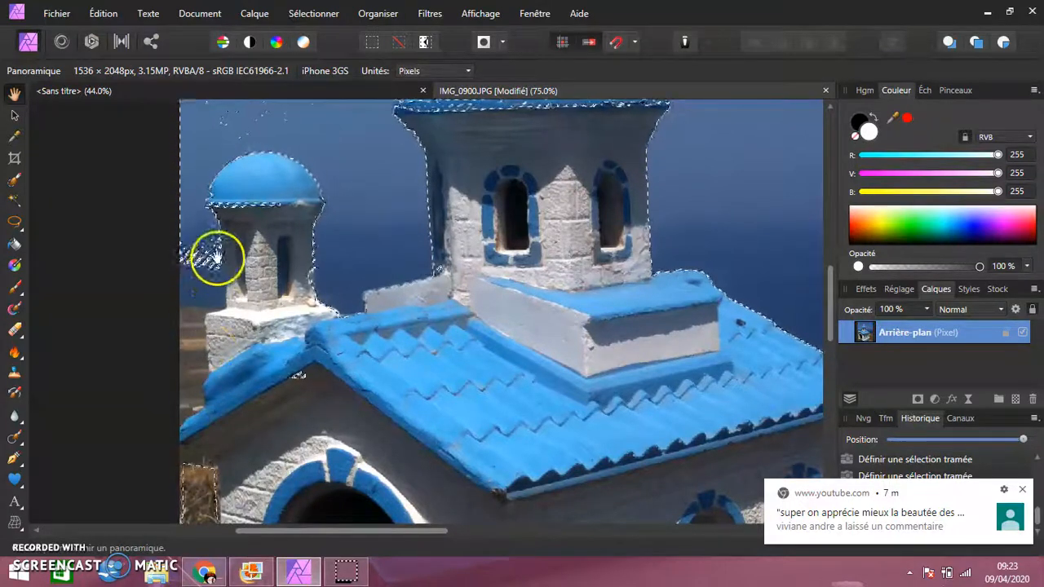
click(15, 220)
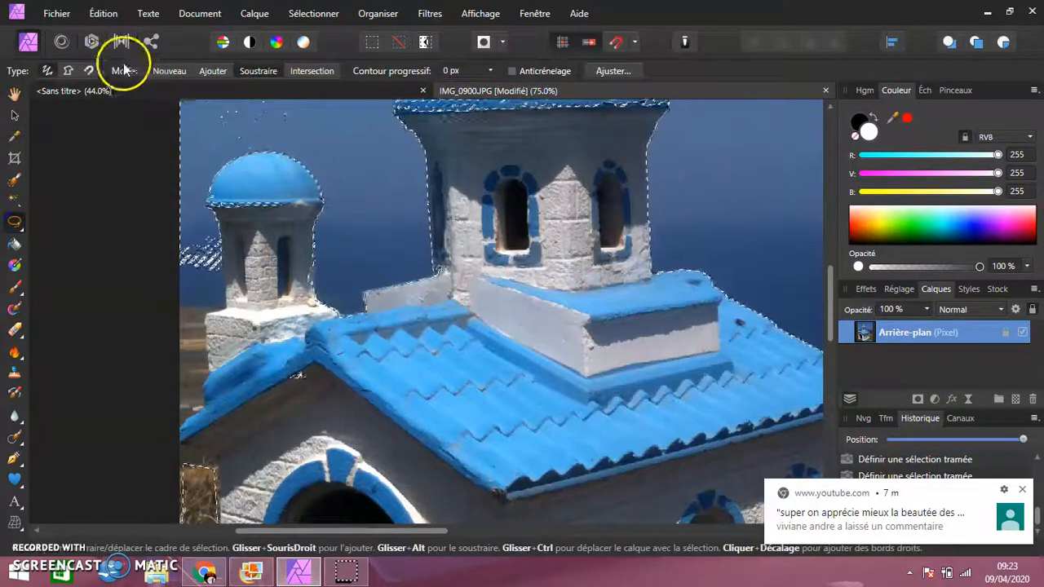
click(213, 72)
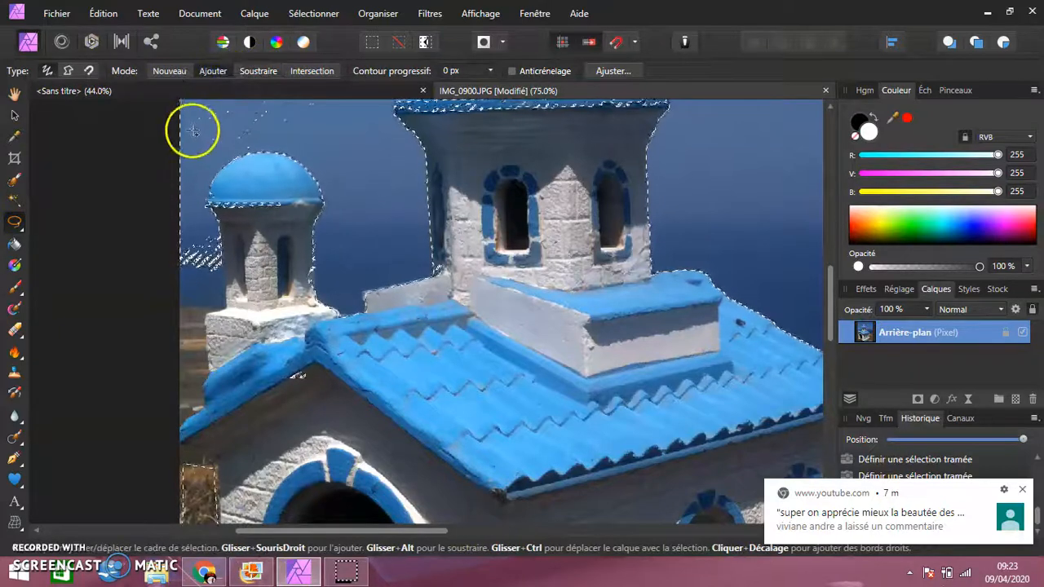
mouse_move(189, 108)
mouse_down()
mouse_move(250, 151)
mouse_move(287, 141)
mouse_move(336, 105)
mouse_move(279, 89)
mouse_move(211, 89)
mouse_move(189, 111)
mouse_up()
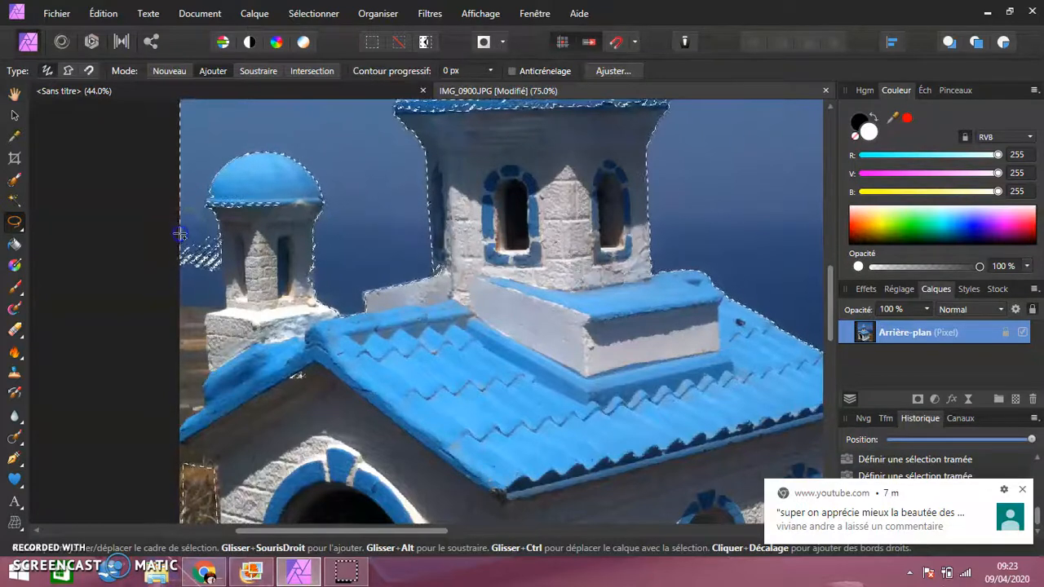
drag(179, 234, 180, 255)
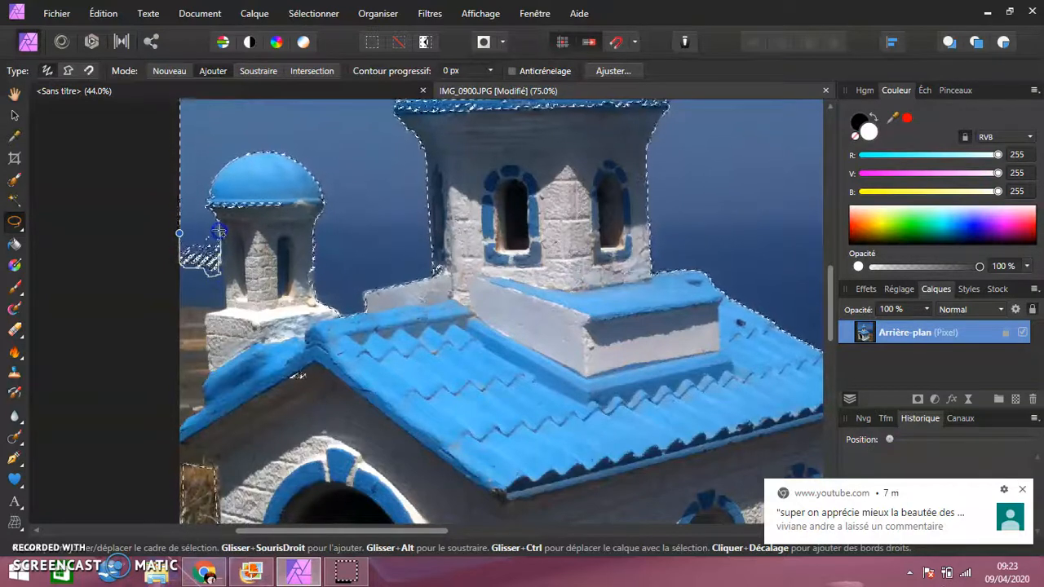
click(181, 232)
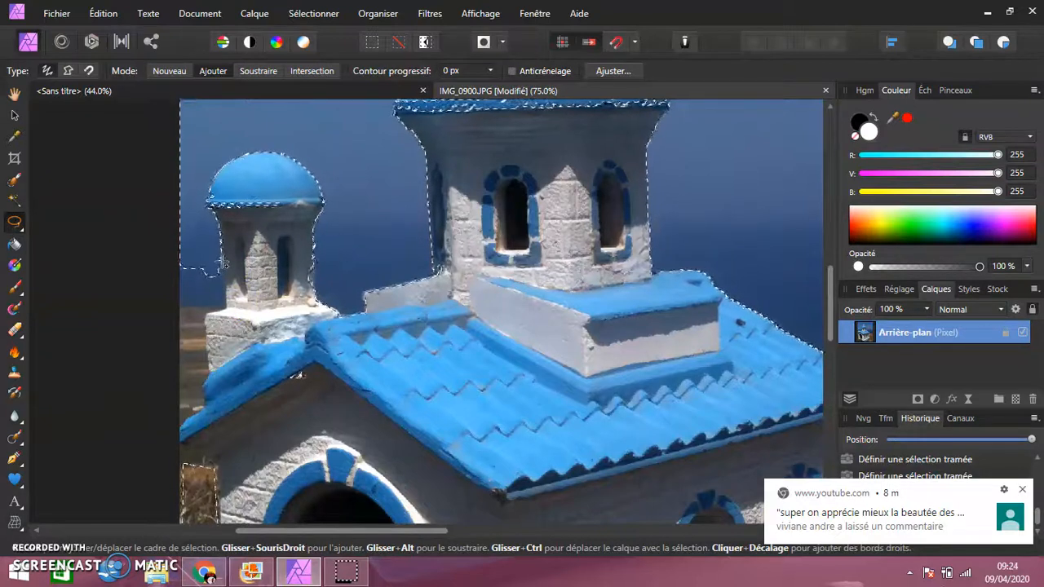
Step: Add the remaining sea and ground left of the small tower to the selection, following its base down to the blue roof edge
drag(221, 262, 222, 270)
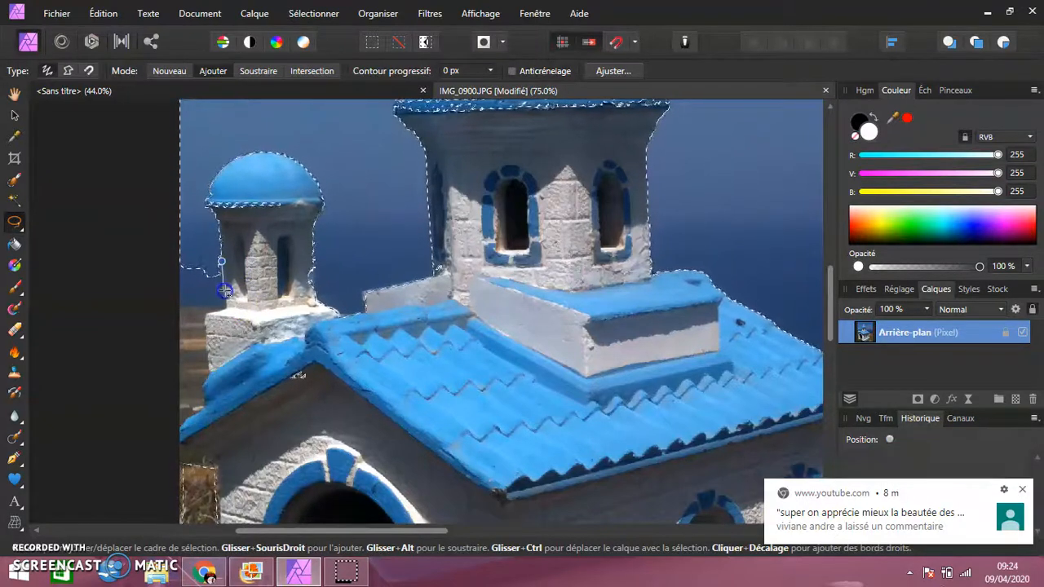
drag(226, 307, 226, 308)
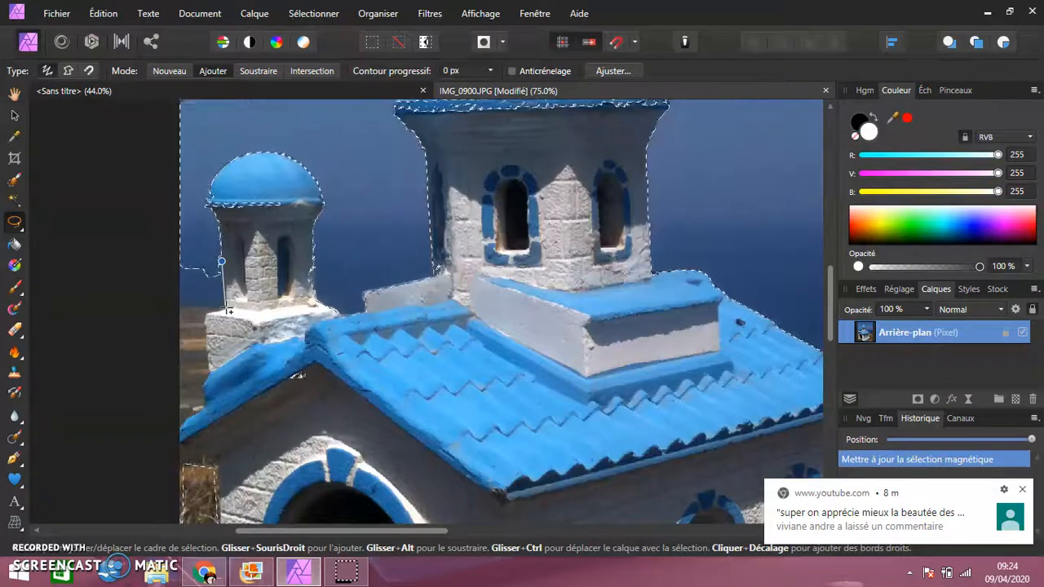
click(228, 311)
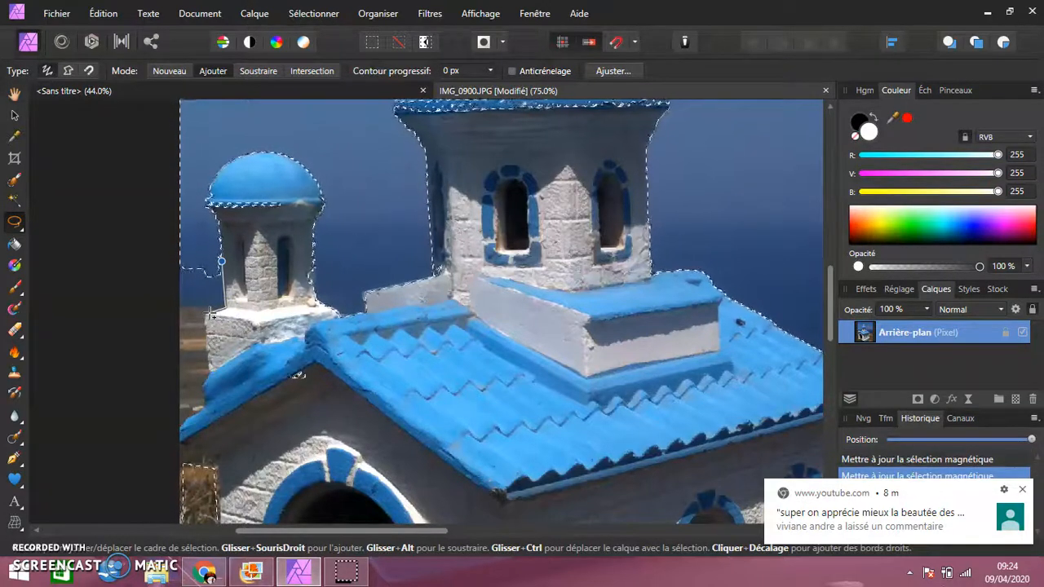
click(208, 314)
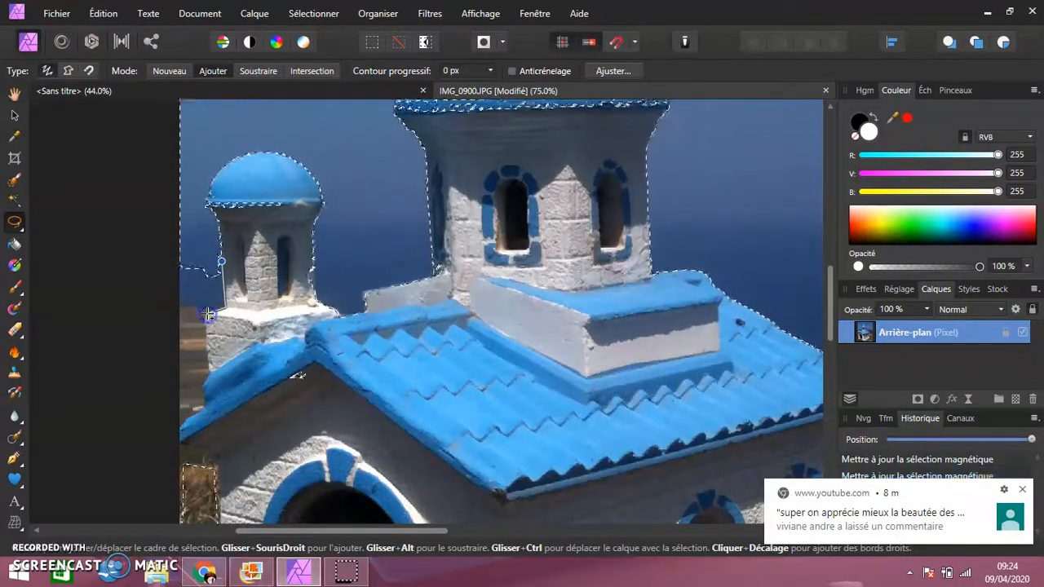
click(202, 388)
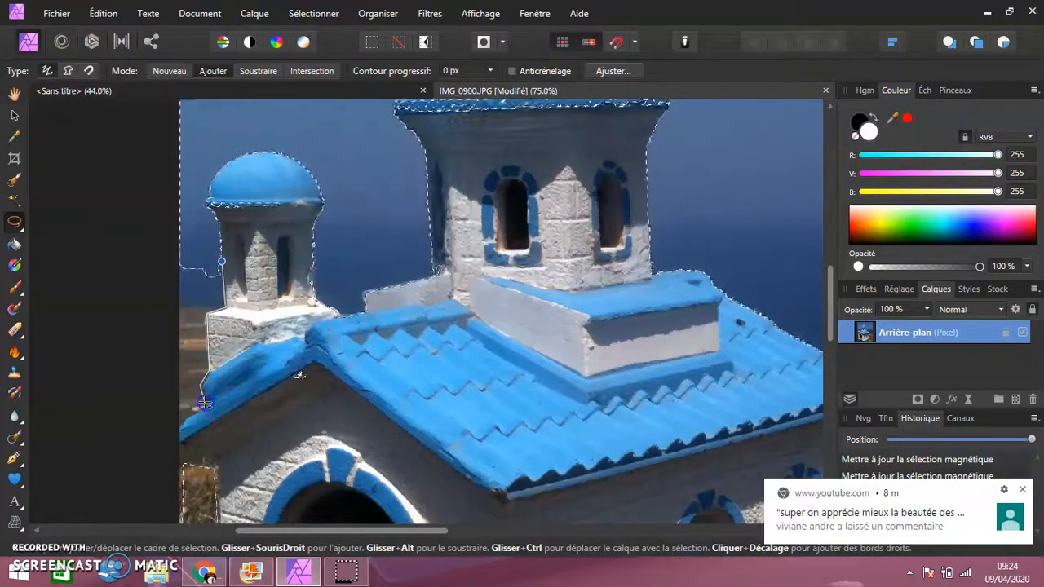
click(178, 418)
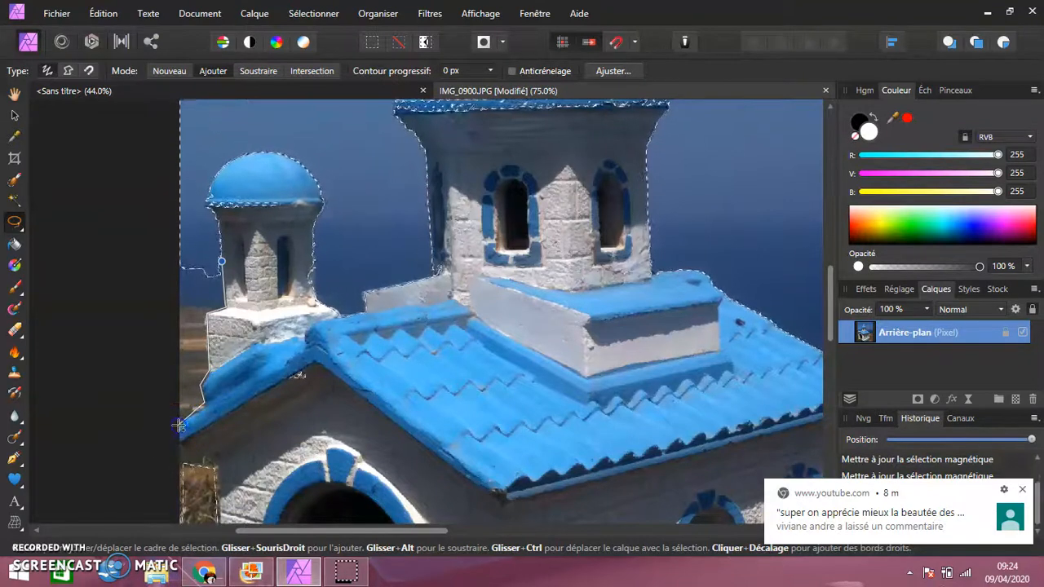
click(179, 256)
click(201, 408)
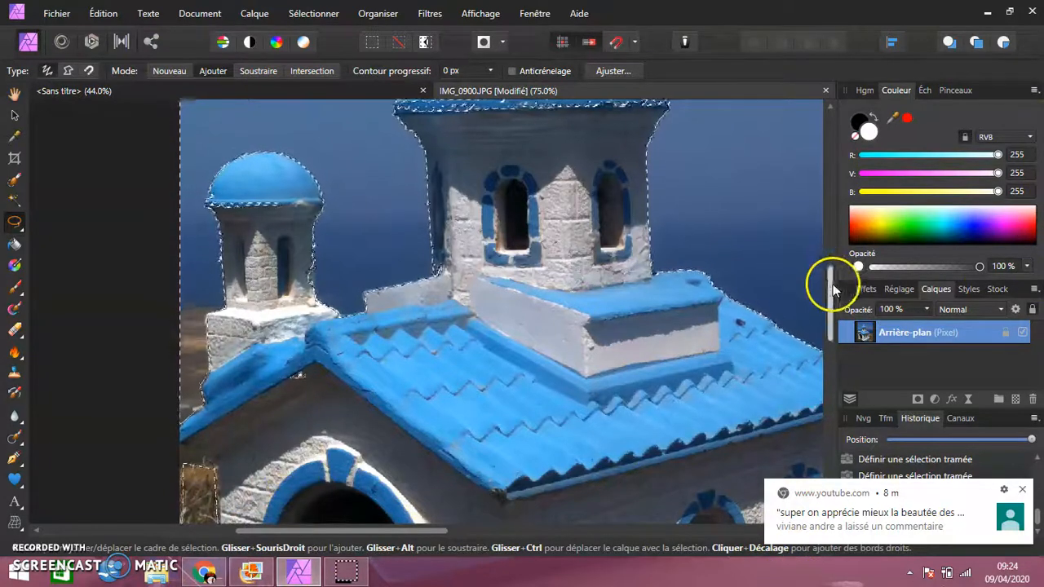
Step: Add the missed sky specks left of the large dome to the selection and subtract the strip at the cross's foot
drag(827, 291, 827, 217)
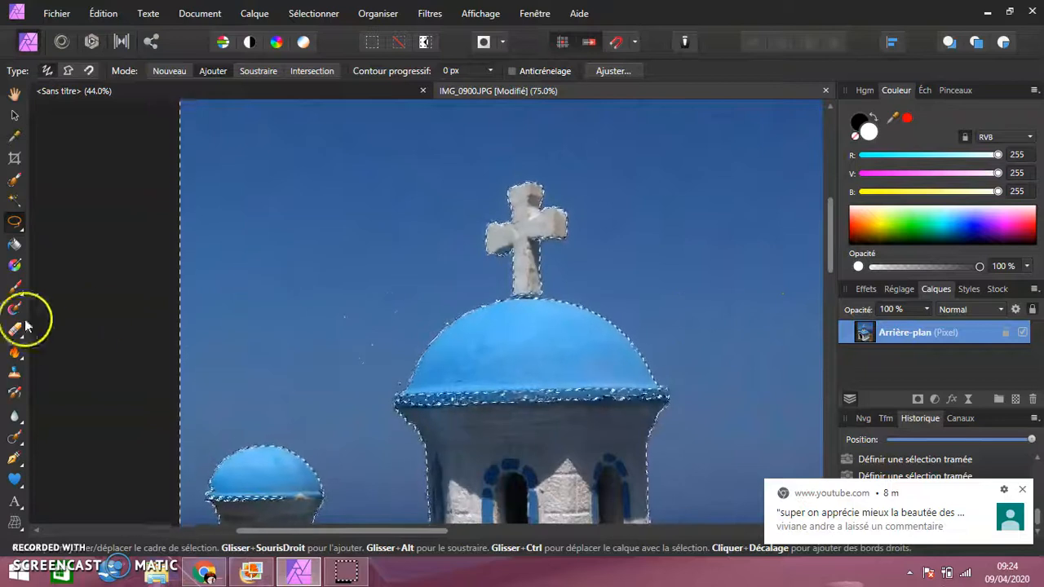
mouse_move(185, 308)
mouse_down()
mouse_move(237, 273)
mouse_move(305, 272)
mouse_move(389, 276)
mouse_move(451, 317)
mouse_move(389, 359)
mouse_move(382, 383)
mouse_move(342, 400)
mouse_move(163, 400)
mouse_move(147, 346)
mouse_move(187, 307)
mouse_up()
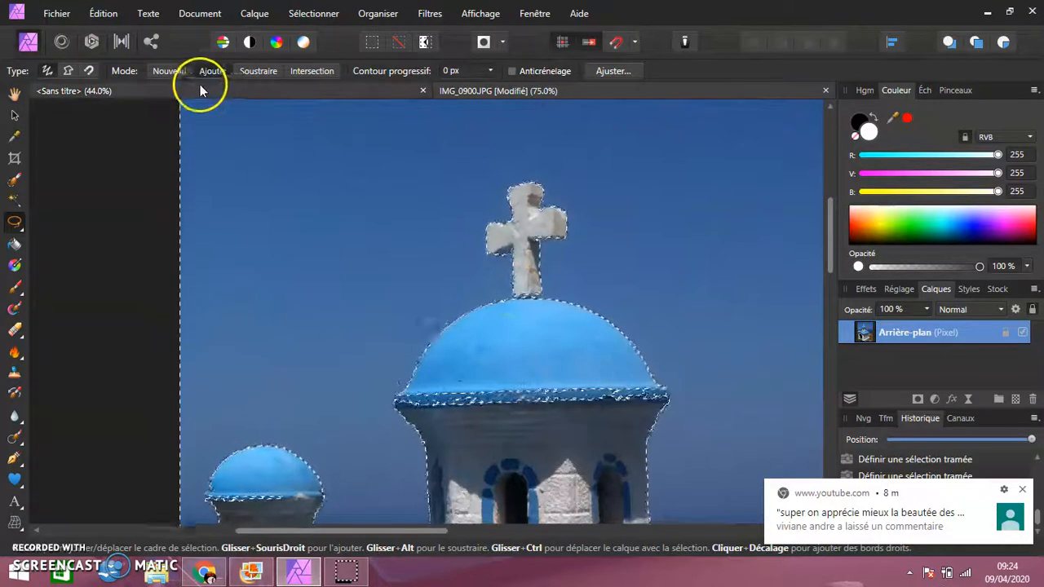
click(258, 71)
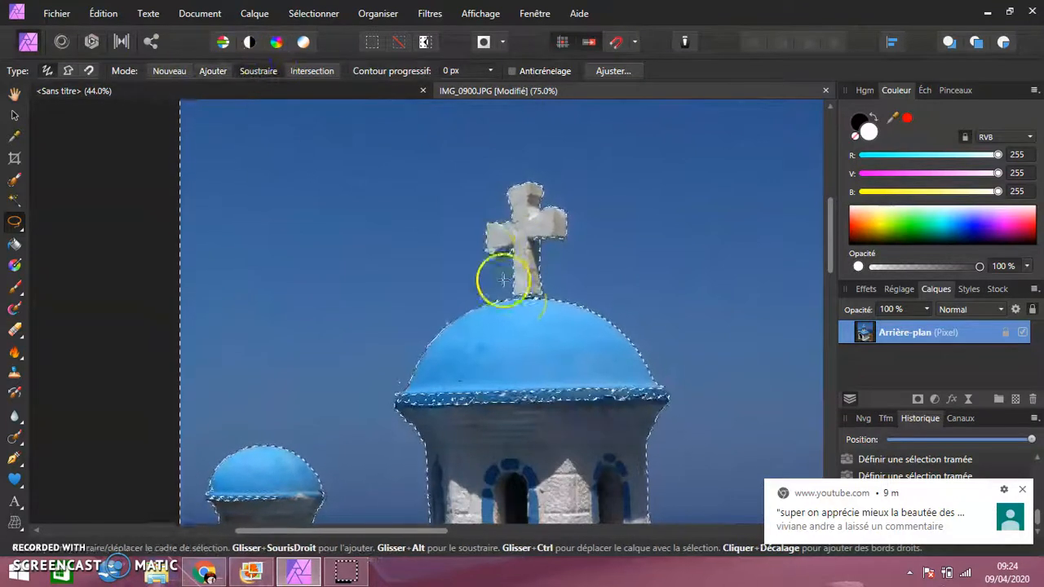
drag(512, 294, 513, 306)
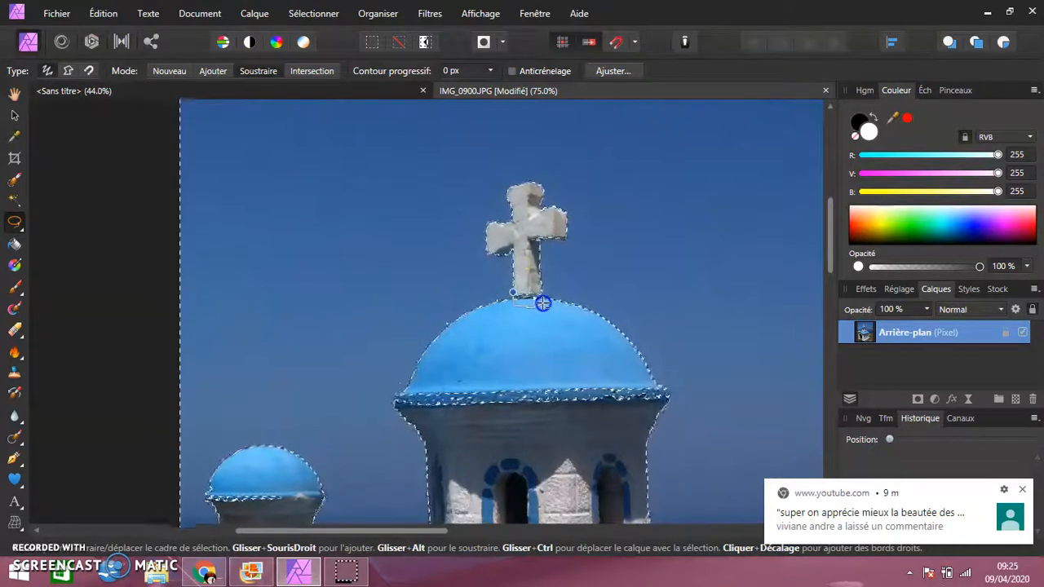
drag(541, 296, 516, 288)
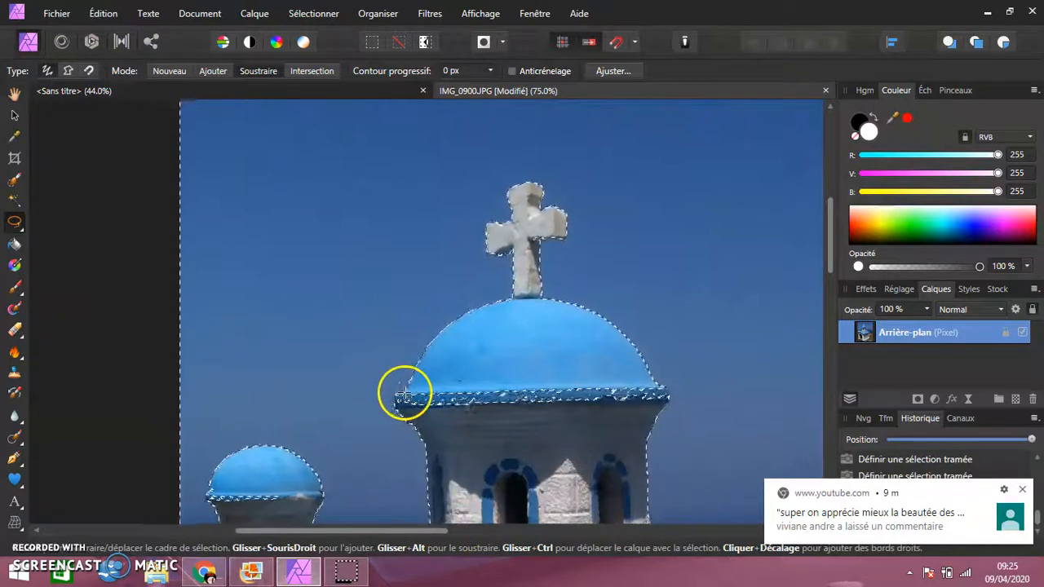
Step: Subtract the large dome's blue rim and its leftover specks from the selection with freehand outlines
drag(395, 397, 449, 414)
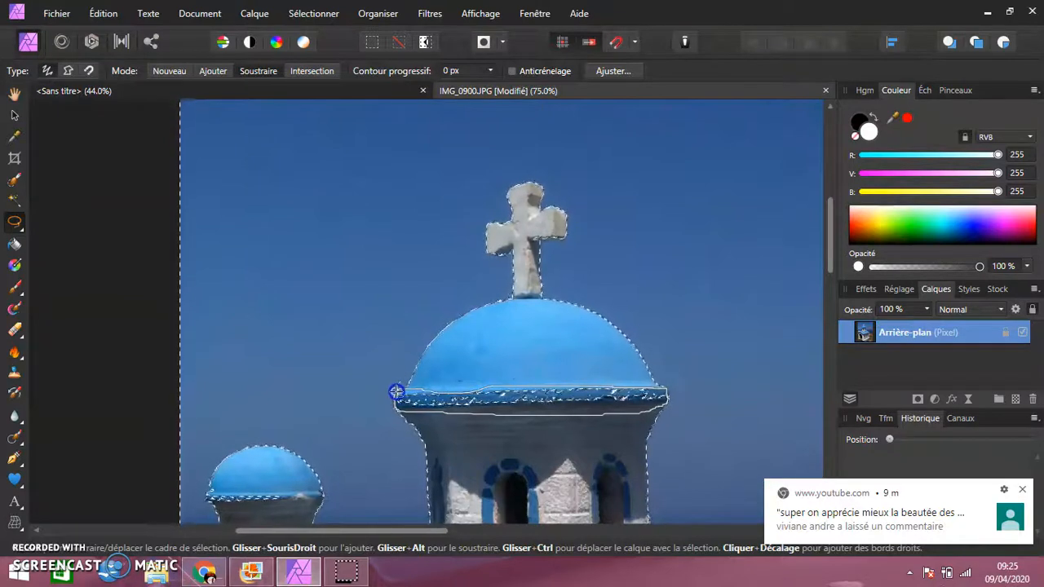
click(397, 392)
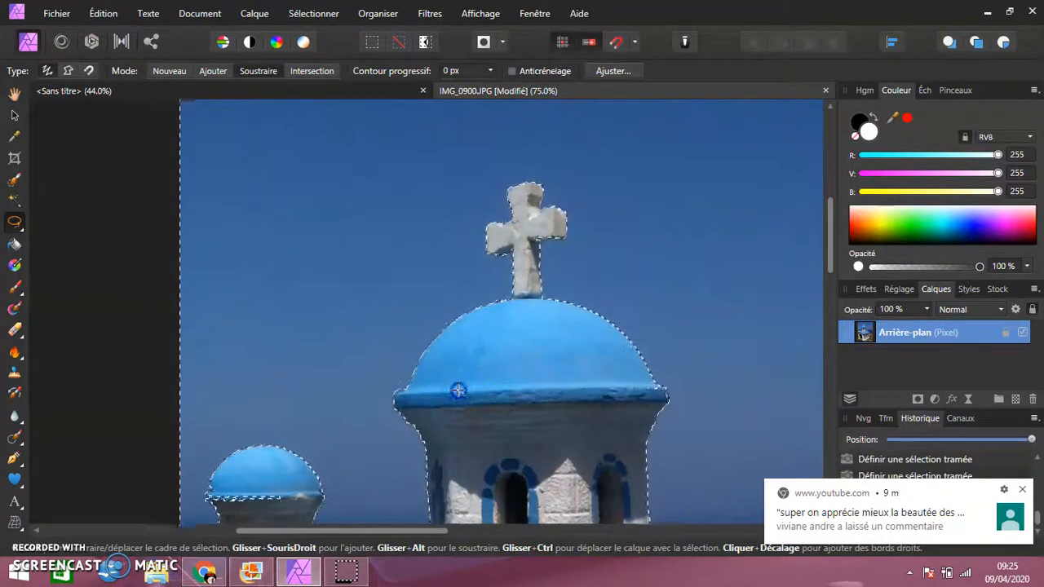
drag(458, 391, 483, 406)
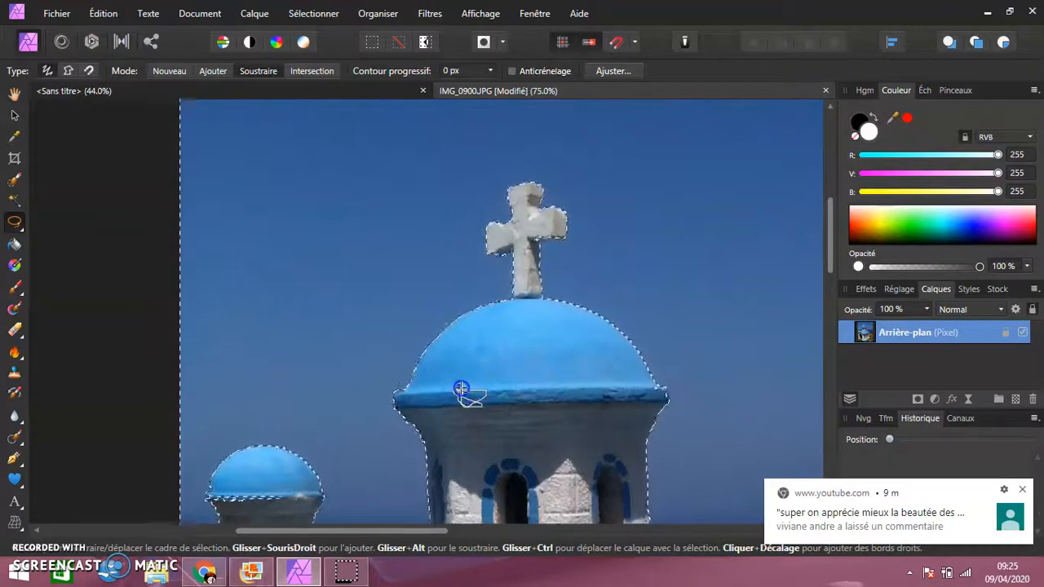
drag(460, 389, 461, 390)
drag(621, 375, 636, 378)
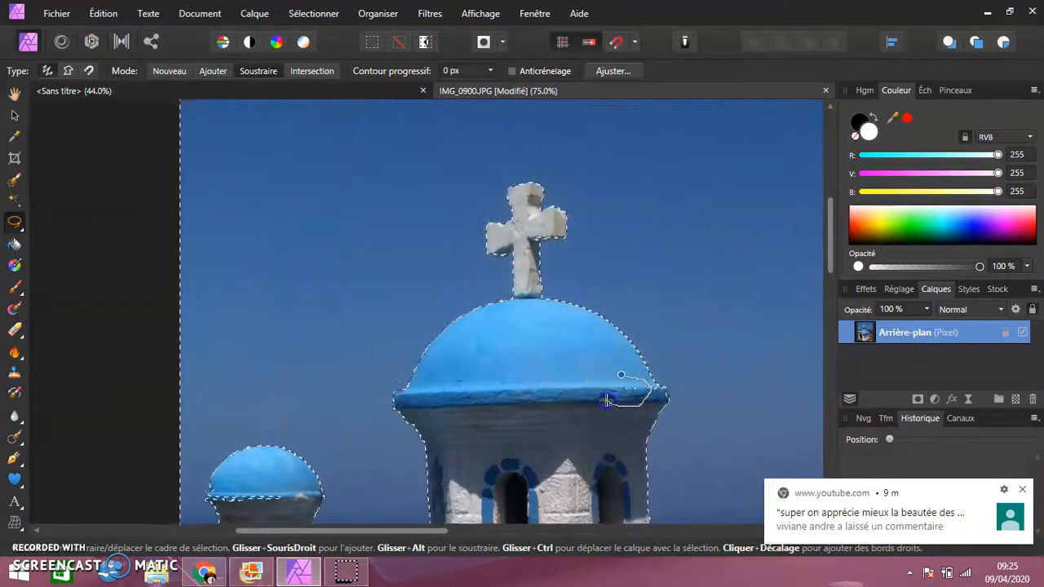
drag(619, 375, 621, 373)
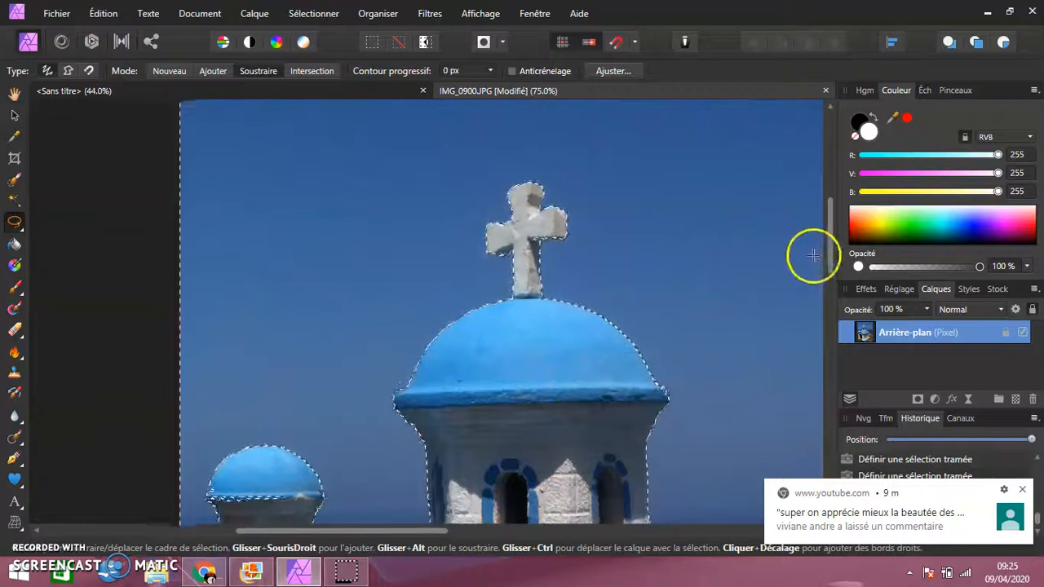
Step: Add the missed strip of ground beside the chapel's front left wall to the selection, following the wall from its white base up to the roof
drag(830, 240, 879, 369)
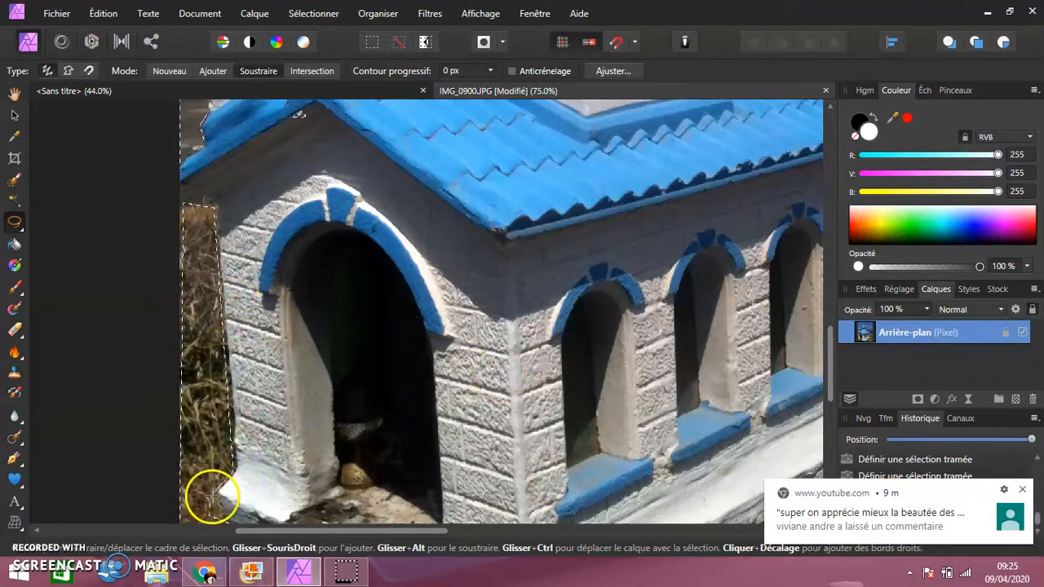
click(208, 71)
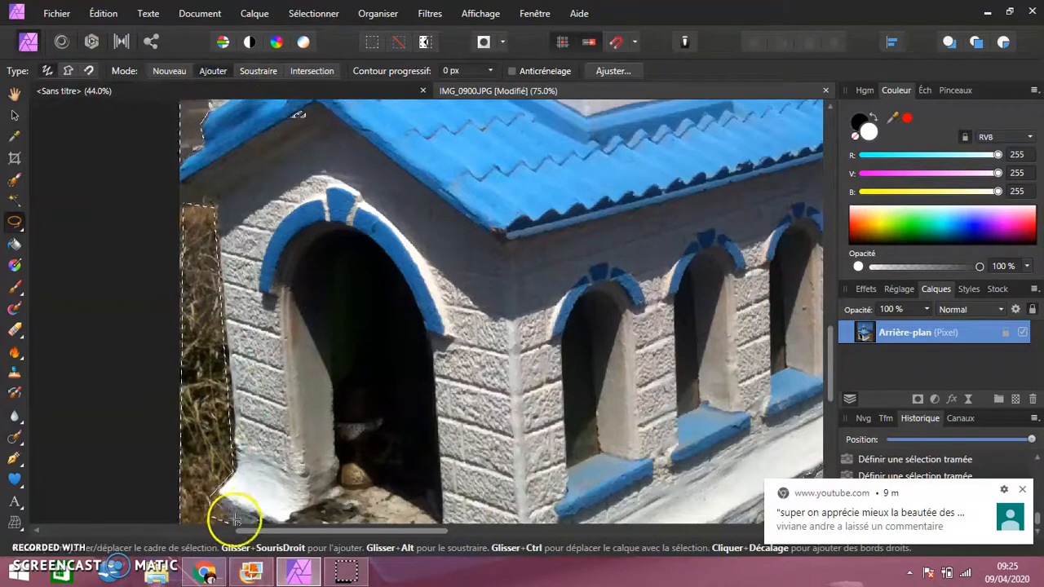
mouse_move(225, 519)
mouse_down()
mouse_move(237, 463)
mouse_move(235, 433)
mouse_move(215, 438)
mouse_move(255, 442)
mouse_up()
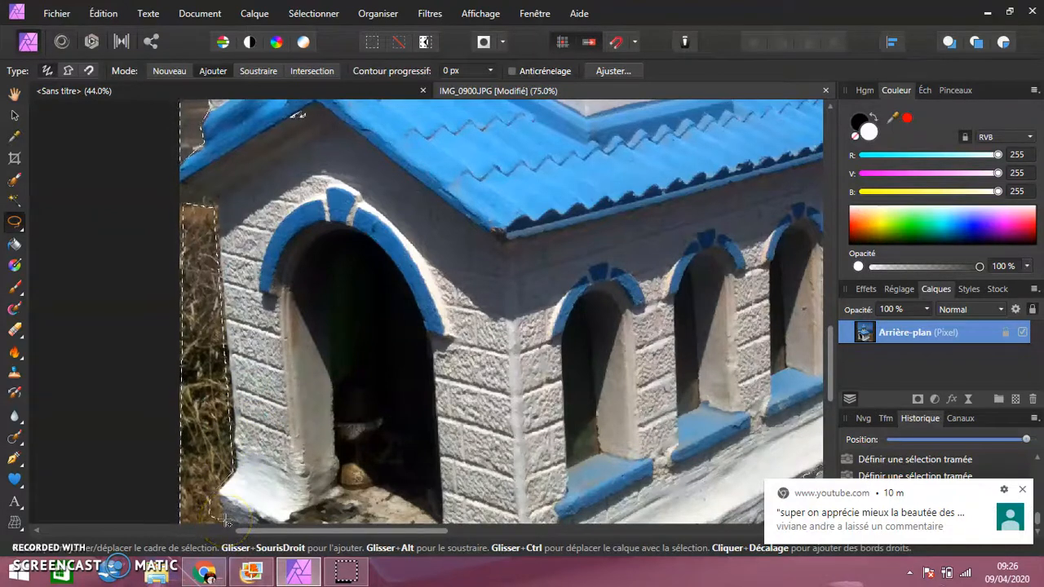
drag(226, 521, 225, 520)
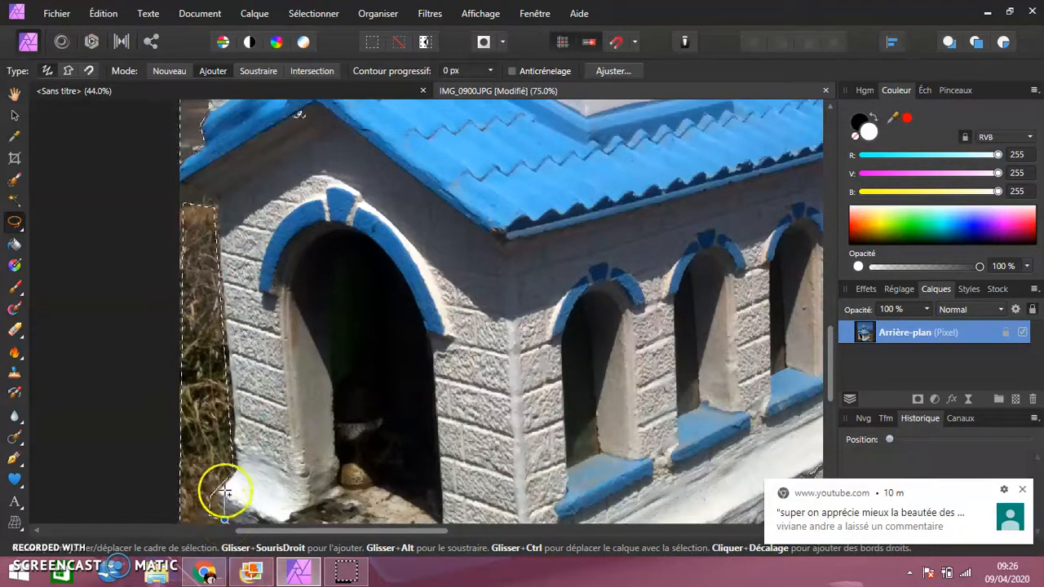
click(220, 491)
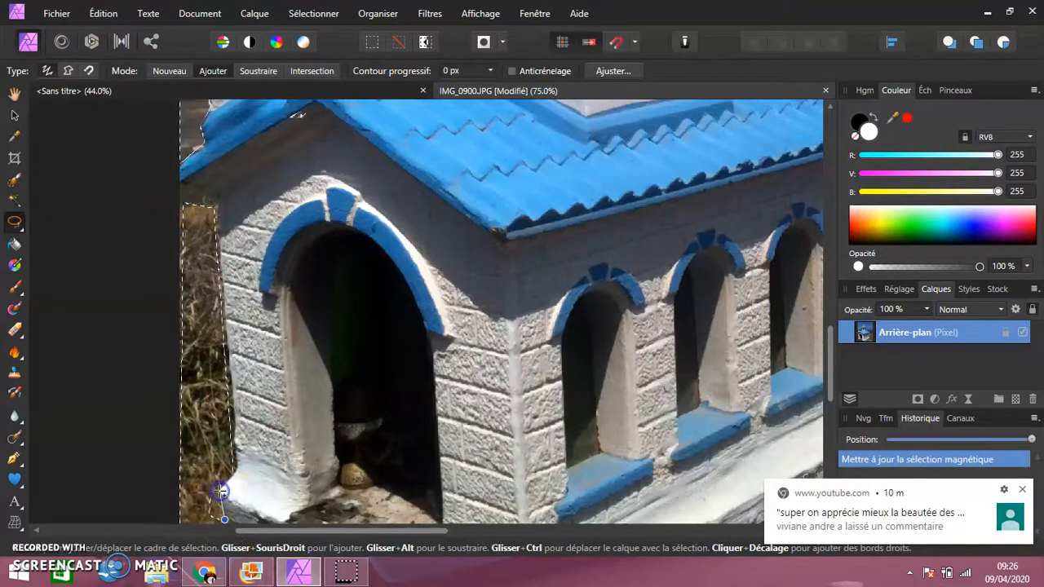
click(237, 466)
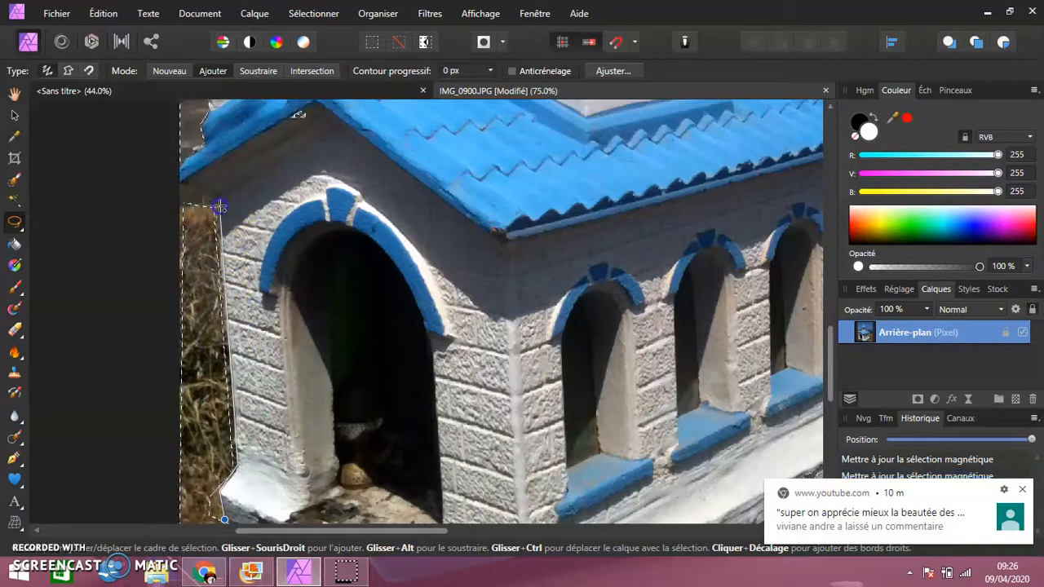
click(203, 205)
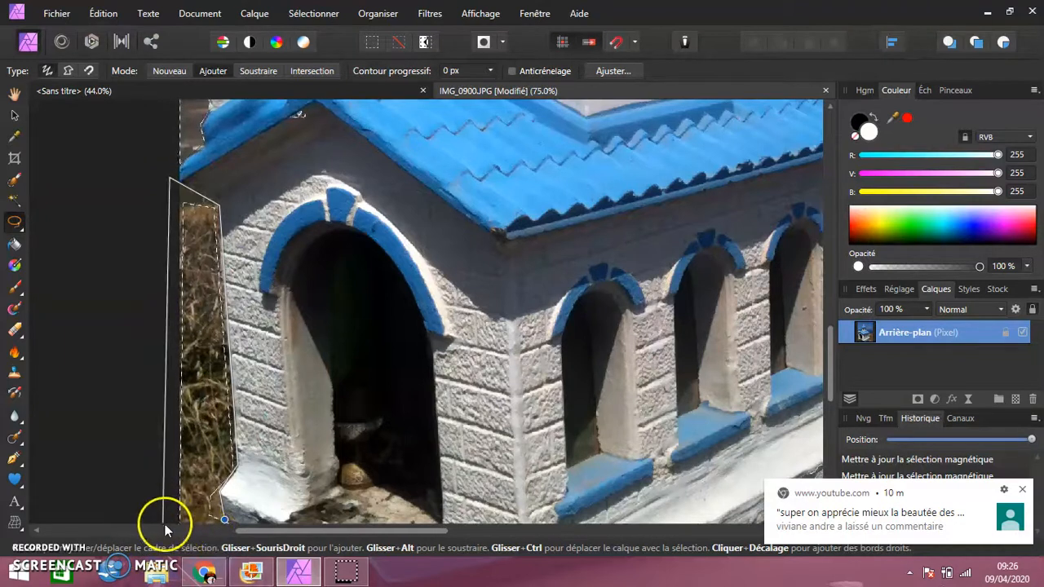
click(225, 522)
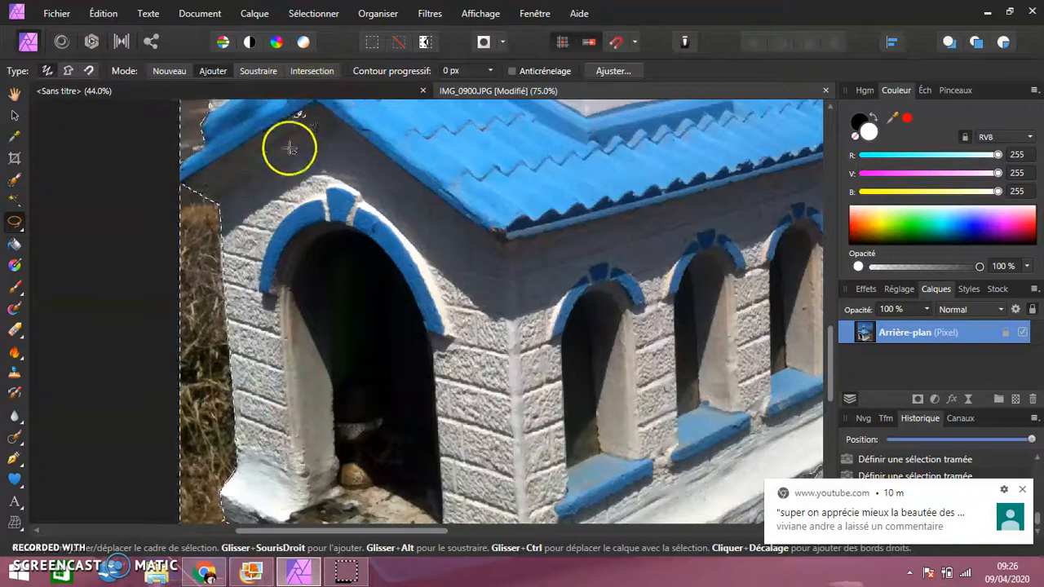
Step: Subtract the stray speck under the peak of the front gable's blue roof edge from the selection with a freehand outline
click(257, 71)
mouse_move(268, 110)
mouse_down()
mouse_move(319, 111)
mouse_move(287, 142)
mouse_move(268, 111)
mouse_up()
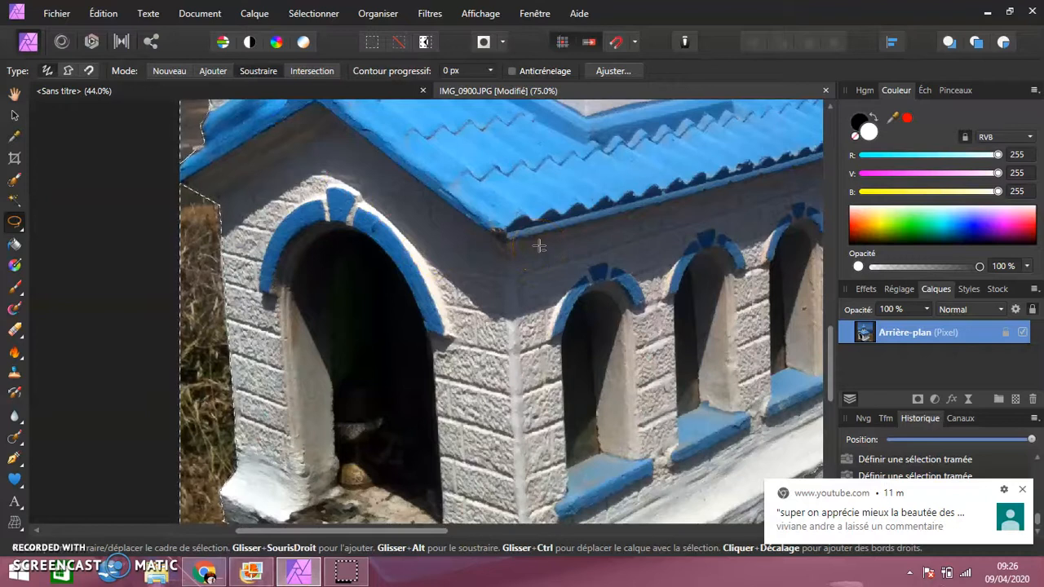
Step: Add the missed background patch just below the roof's far right corner to the selection with a freehand outline
key(ctrl+0)
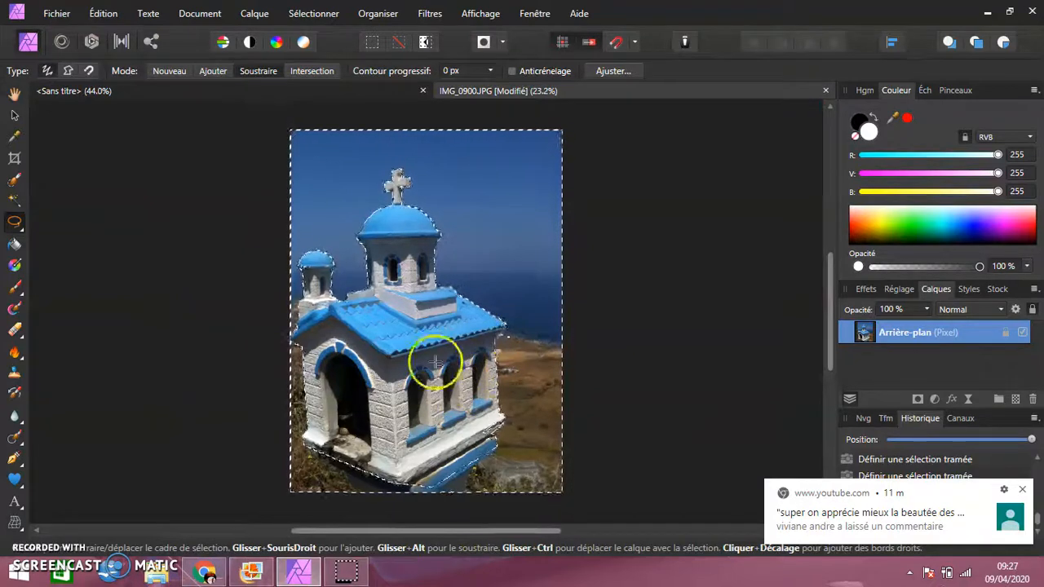
click(210, 70)
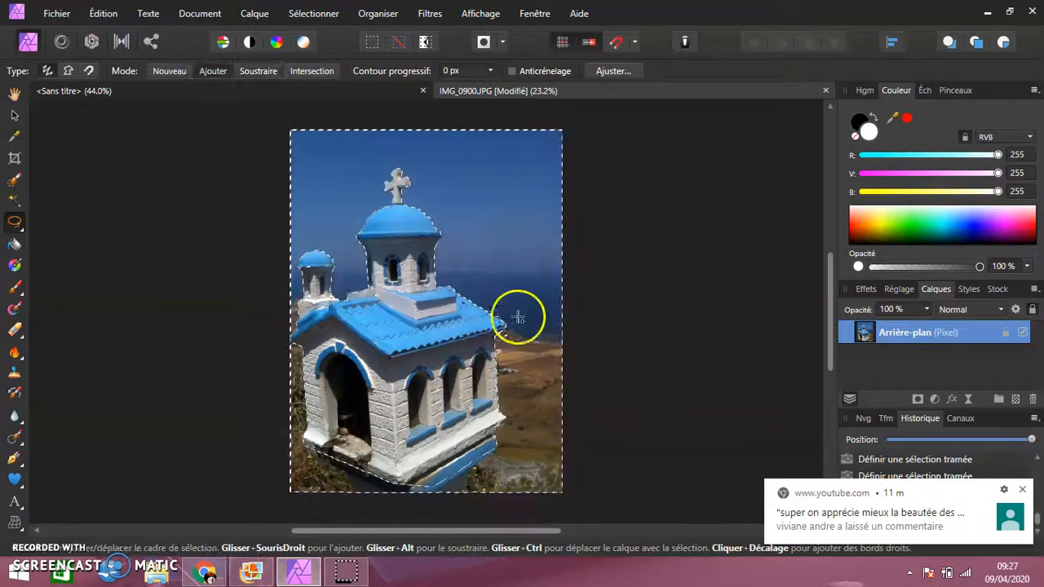
drag(522, 325, 513, 326)
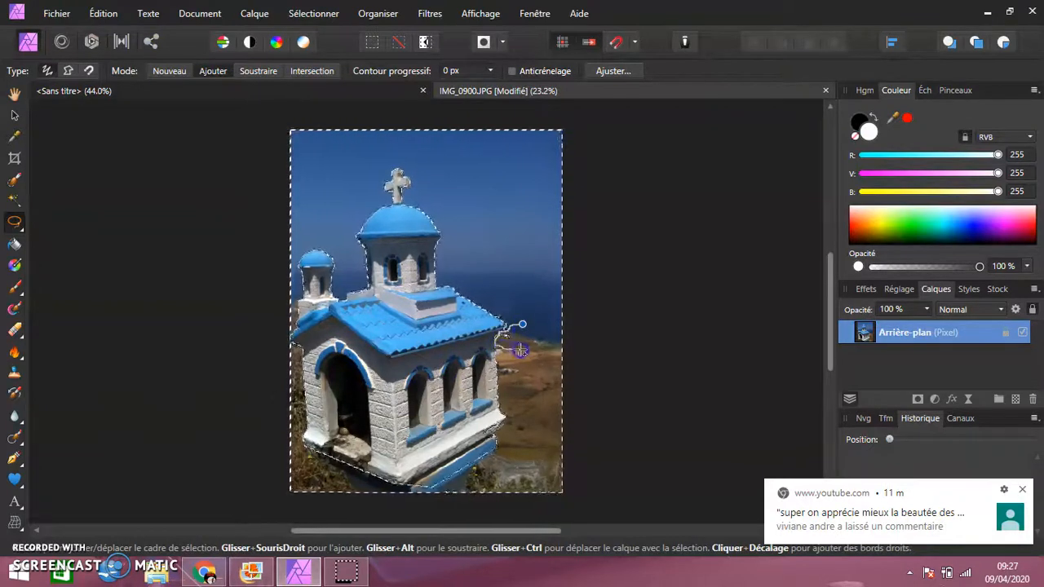
drag(522, 323, 522, 324)
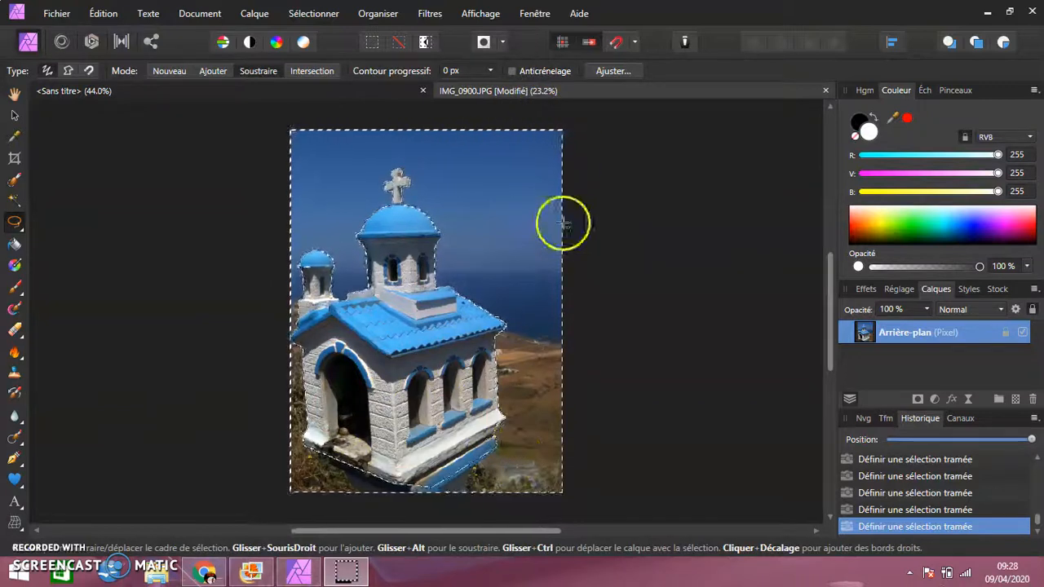
Step: Grow the background selection by a radius of 1 px
click(333, 13)
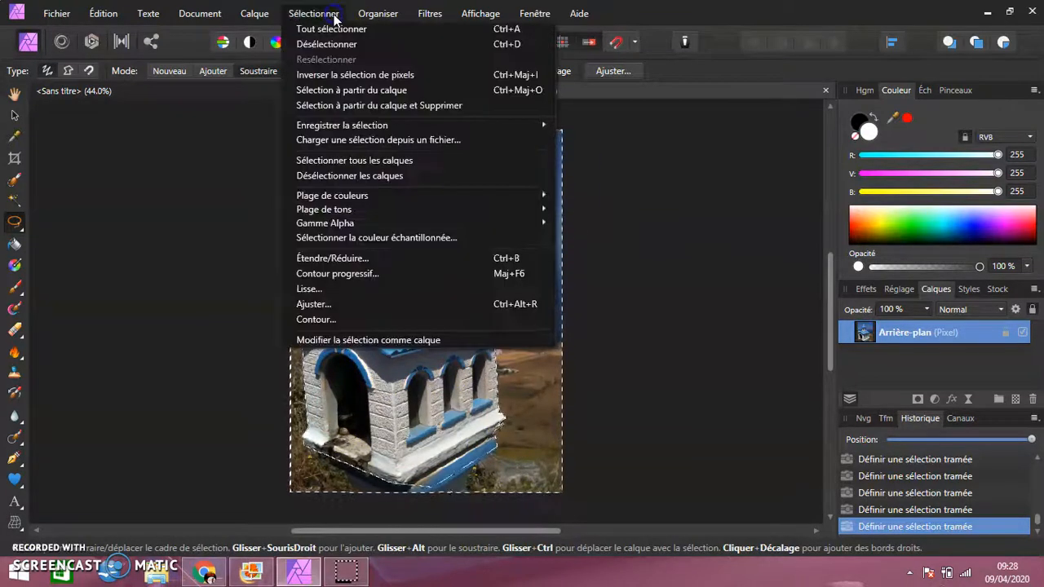
click(378, 260)
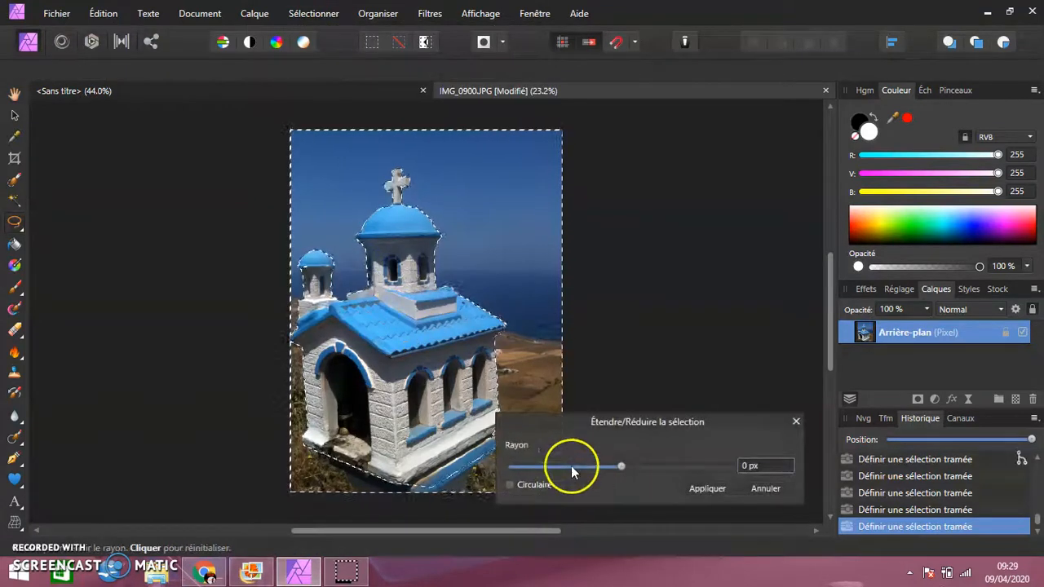
click(747, 466)
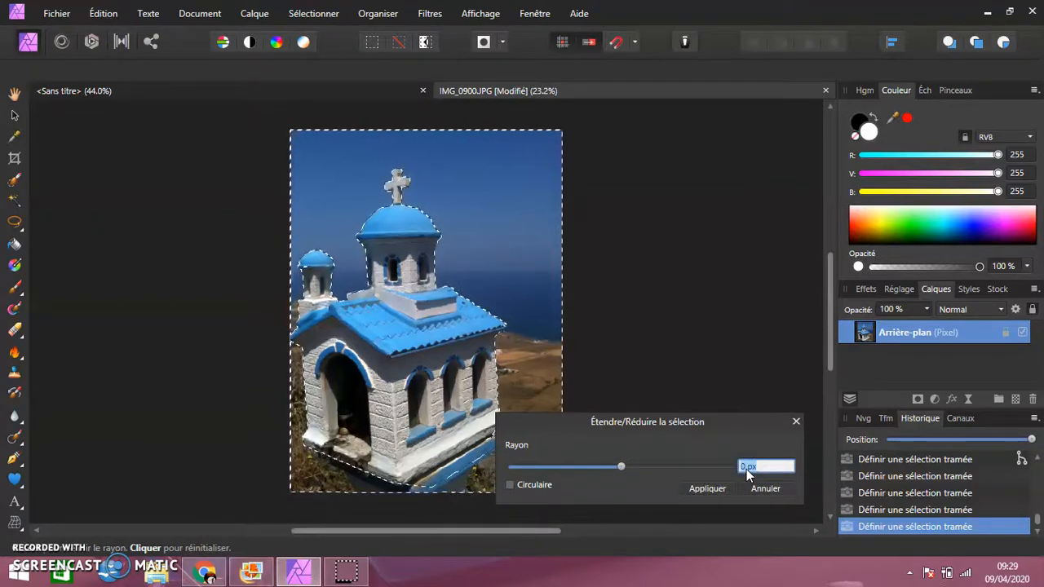
key(BackSpace)
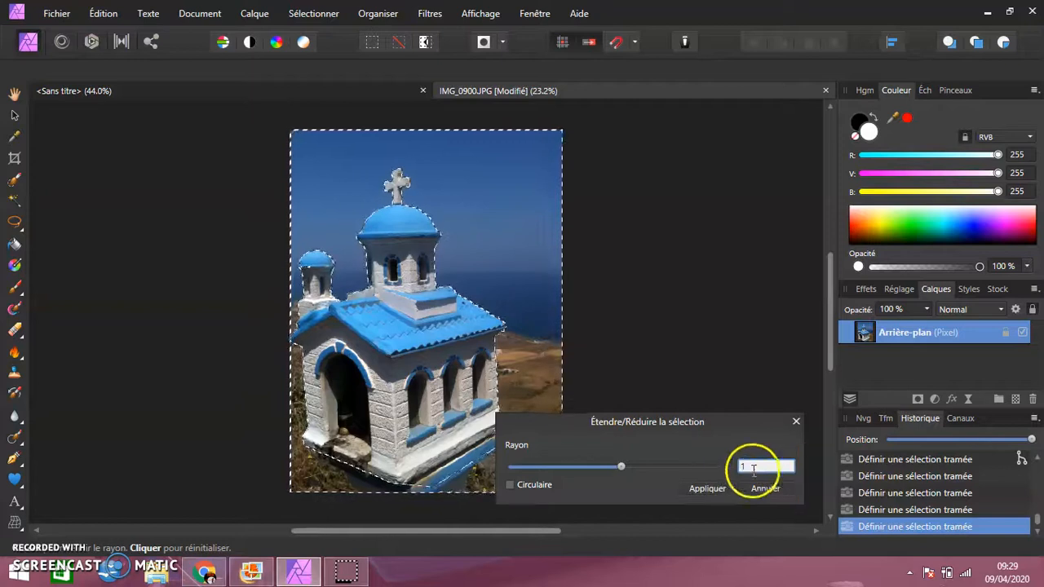
text(1)
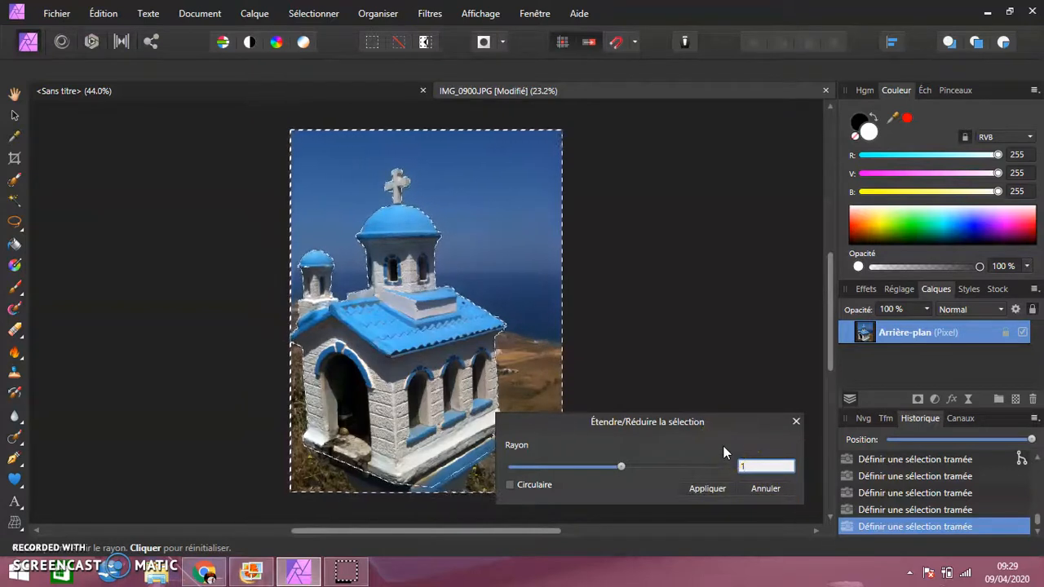
click(708, 490)
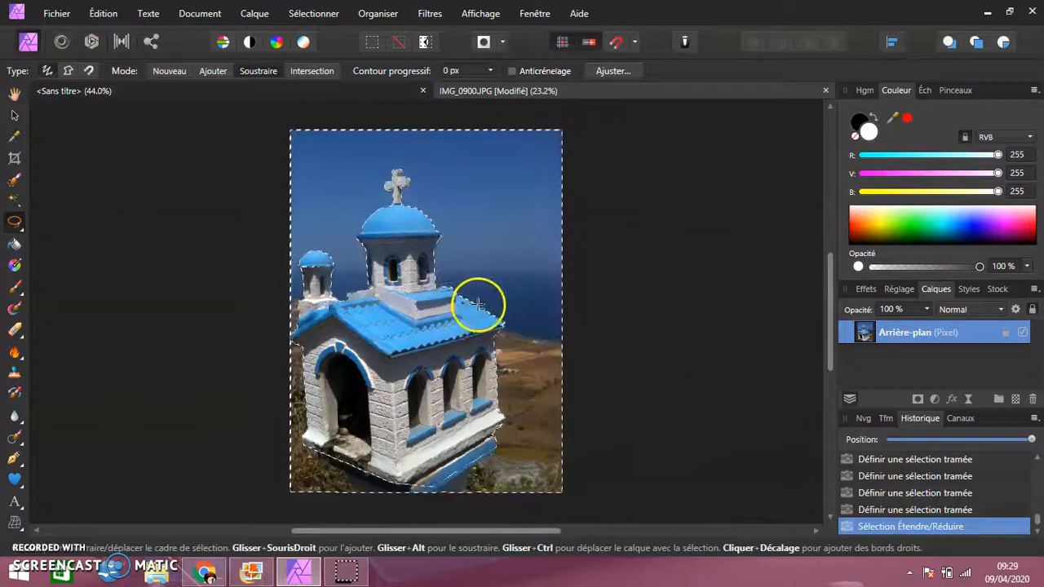
Step: Feather the selection with a radius of 1 px
click(328, 13)
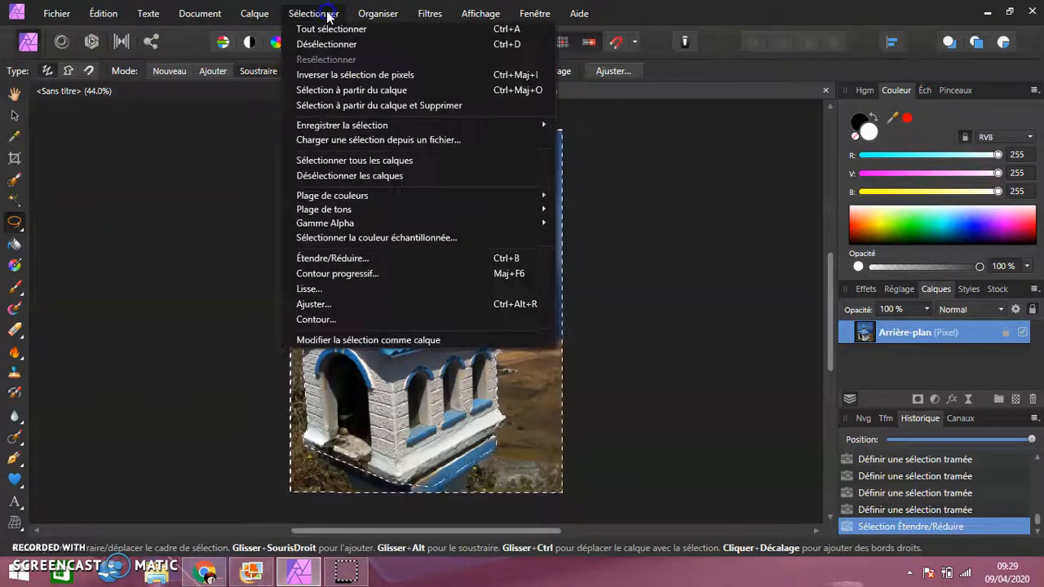
click(369, 274)
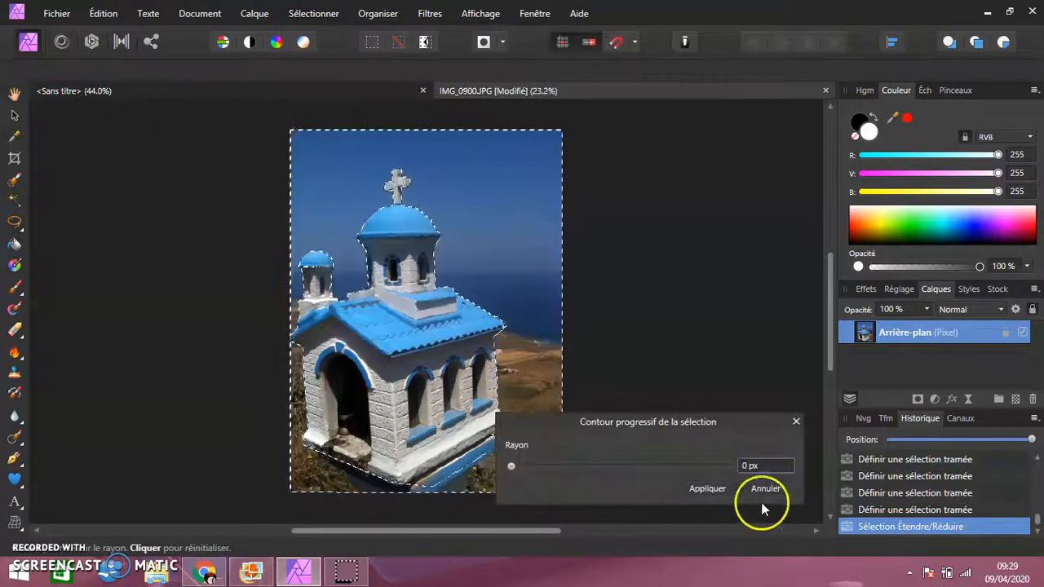
click(745, 467)
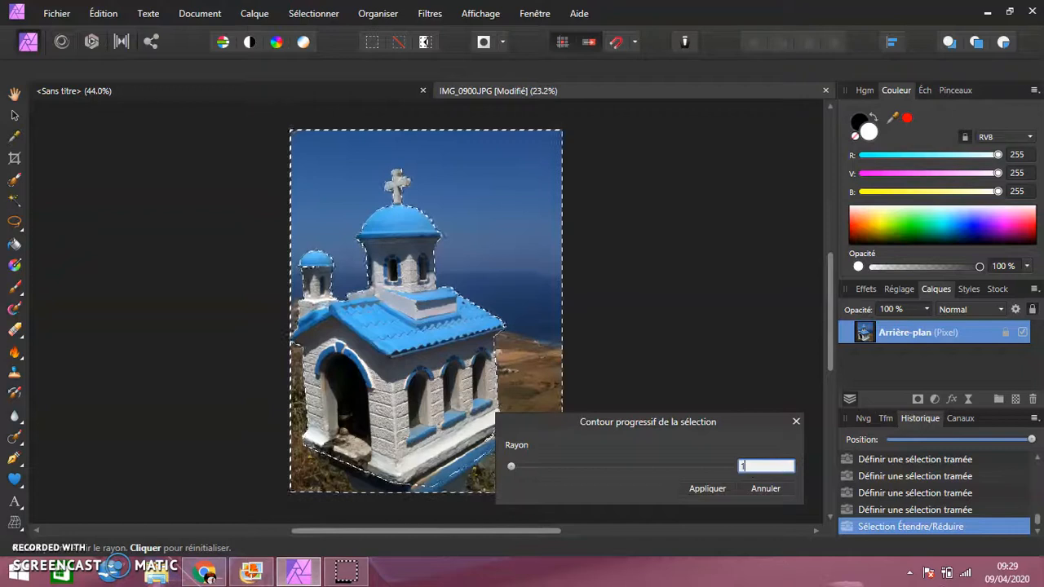
click(708, 487)
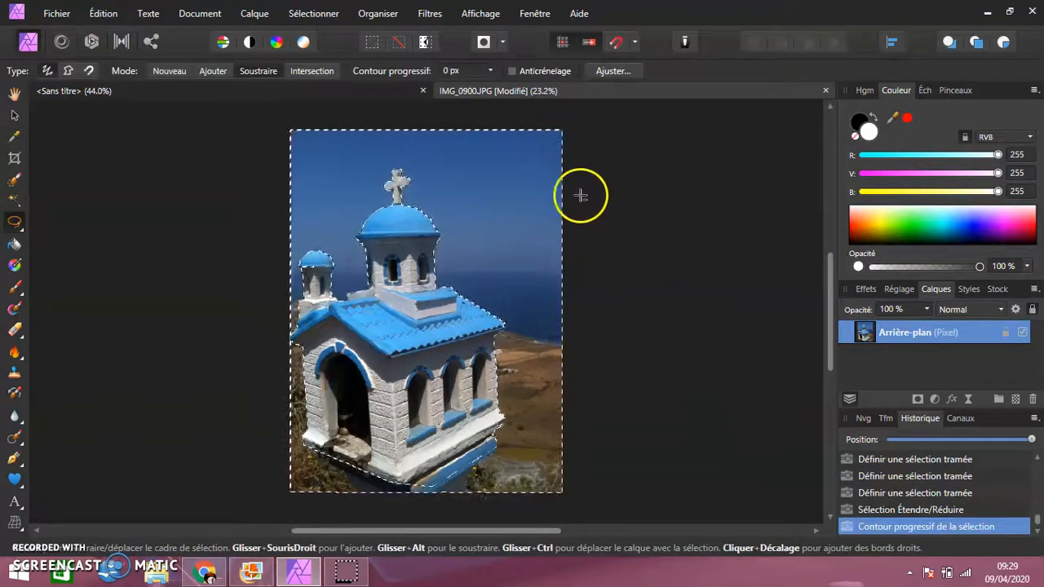
Step: Smooth the edges of the background selection
click(308, 15)
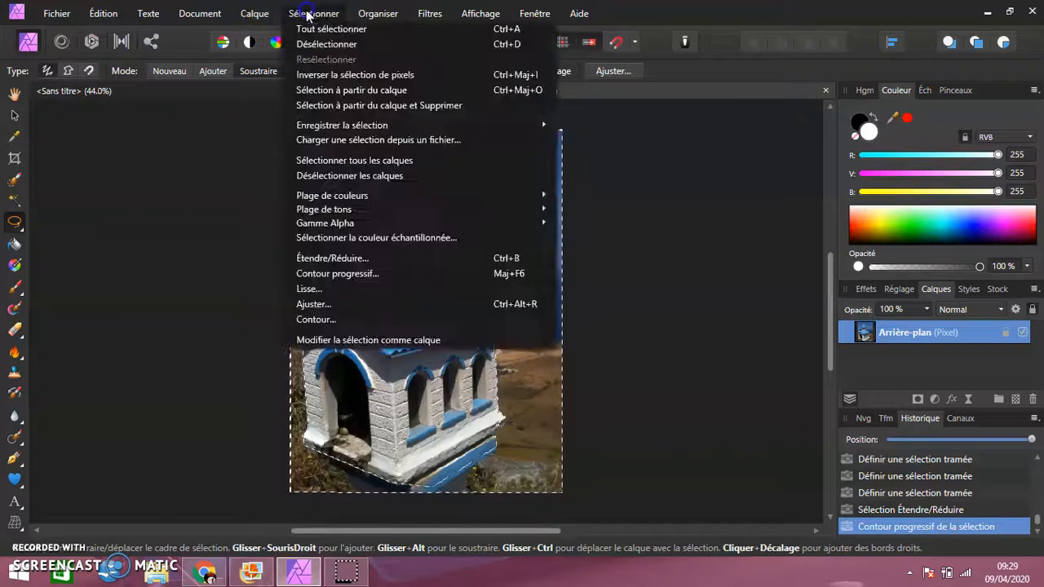
click(330, 292)
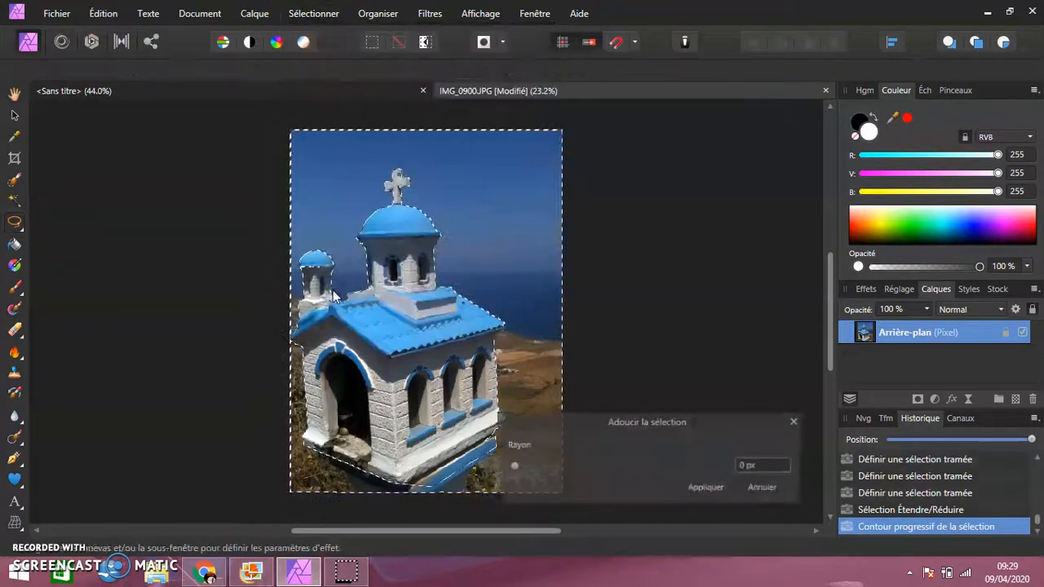
double_click(748, 468)
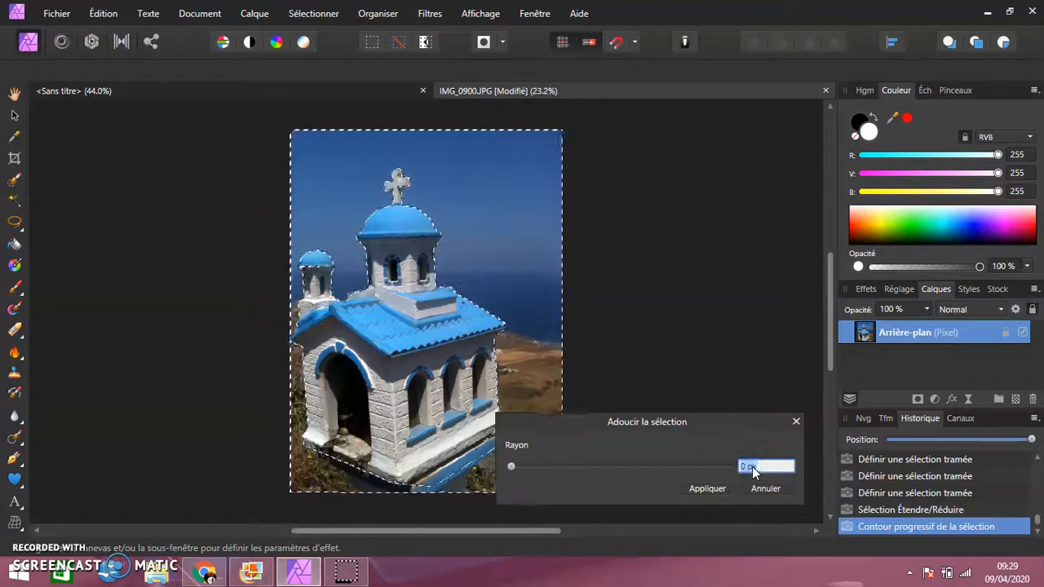
click(693, 487)
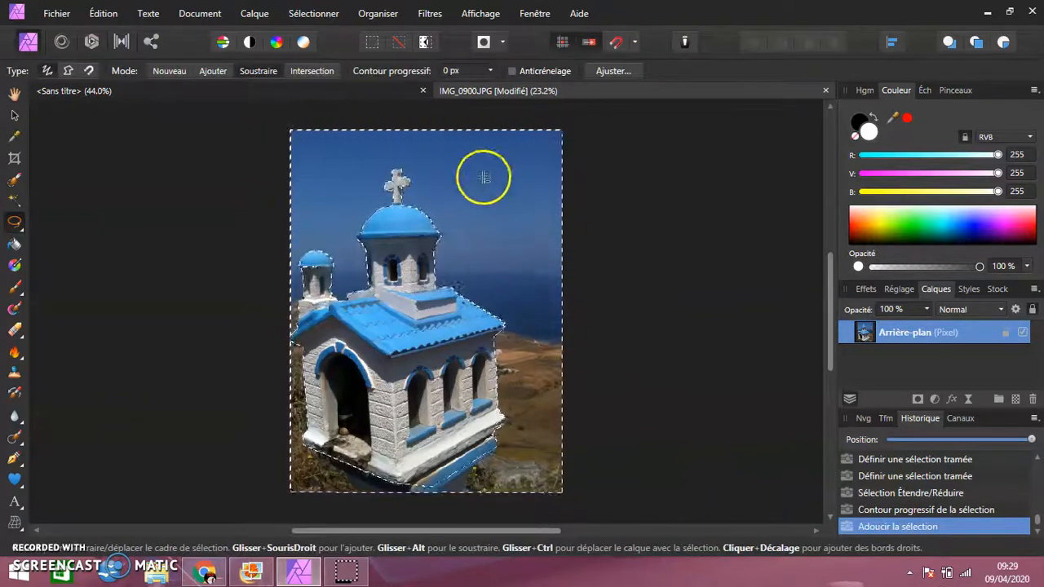
Step: Invert the pixel selection so it covers the chapel instead of the background, and copy it
click(325, 15)
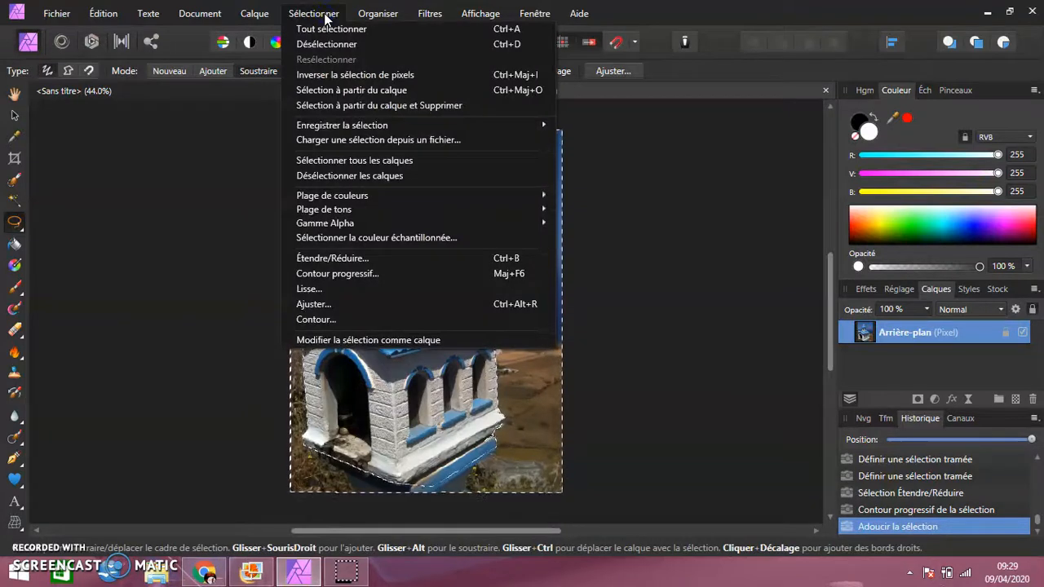
click(330, 75)
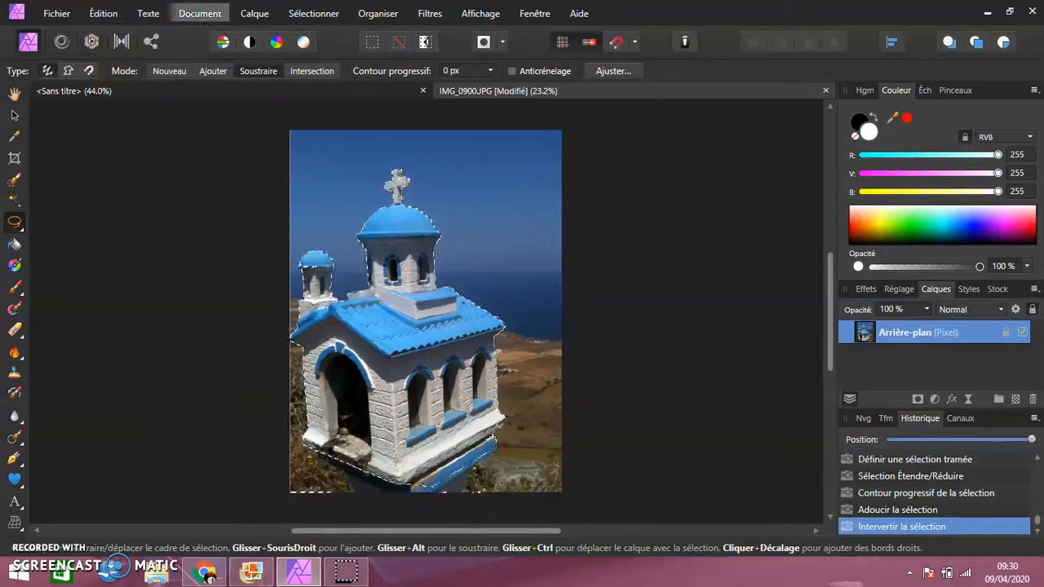
click(103, 13)
click(110, 80)
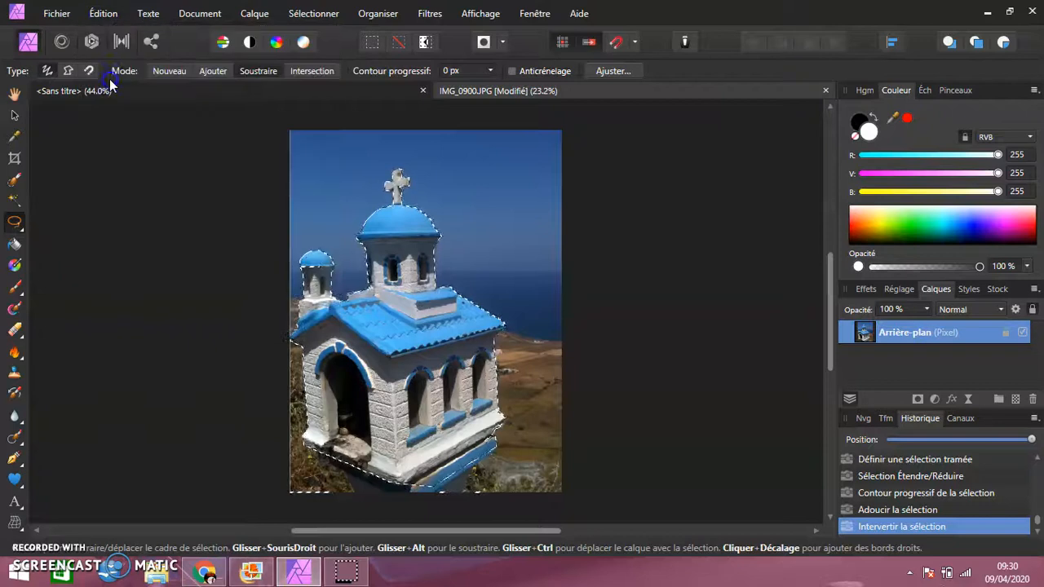
Step: Paste the copied chapel into the untitled blank 1920 × 1080 px document
click(387, 90)
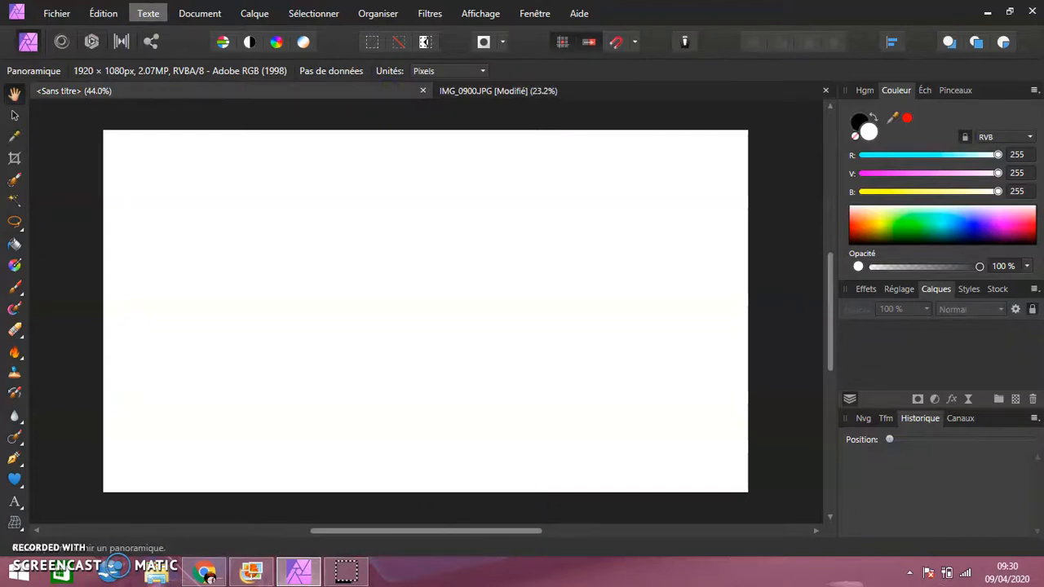
click(104, 13)
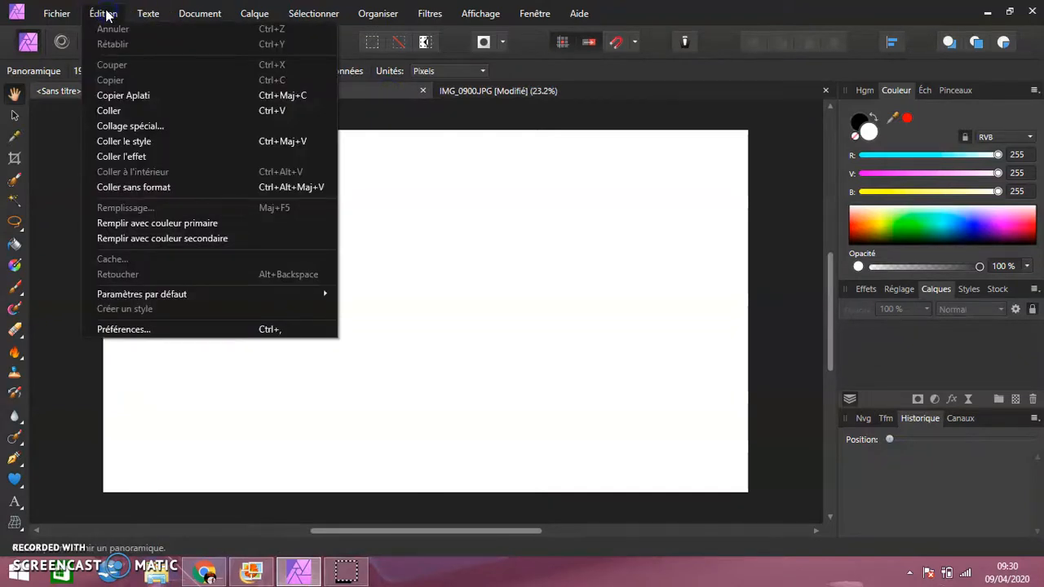
click(135, 111)
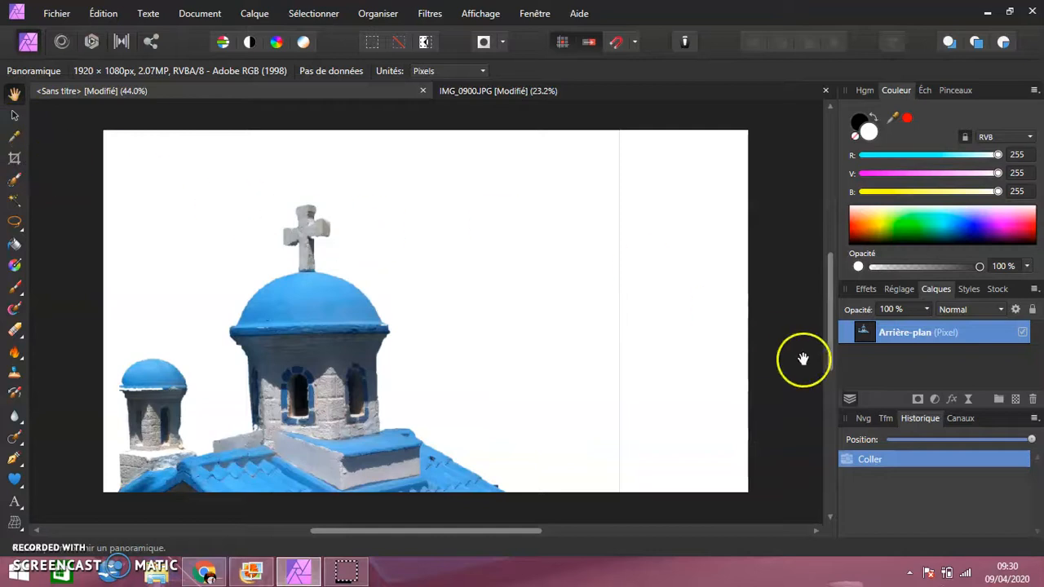
Step: Scale the pasted chapel down proportionally and move it so it fits entirely near the middle of the white canvas, then deselect it
double_click(936, 338)
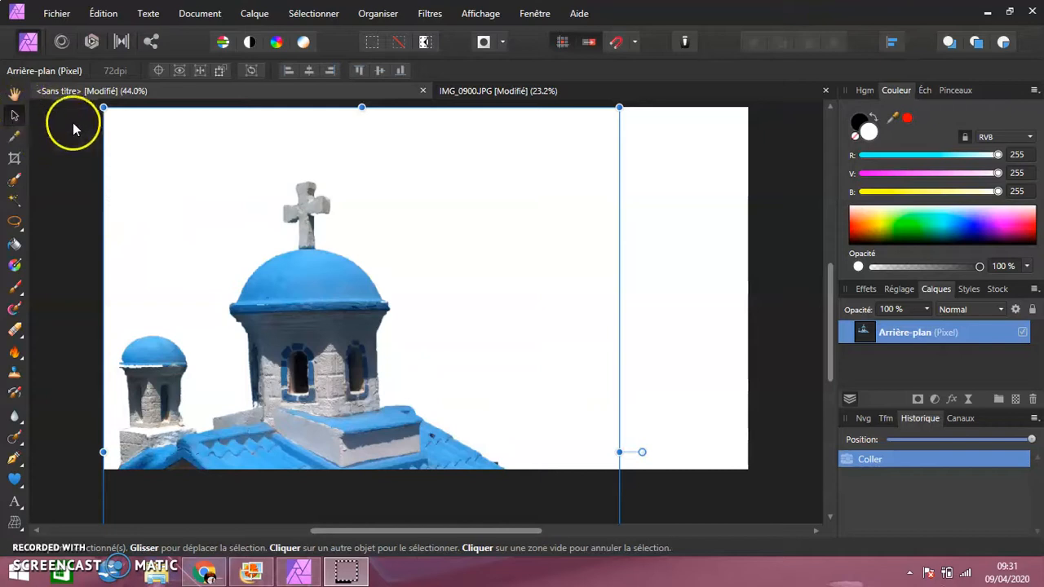
click(104, 107)
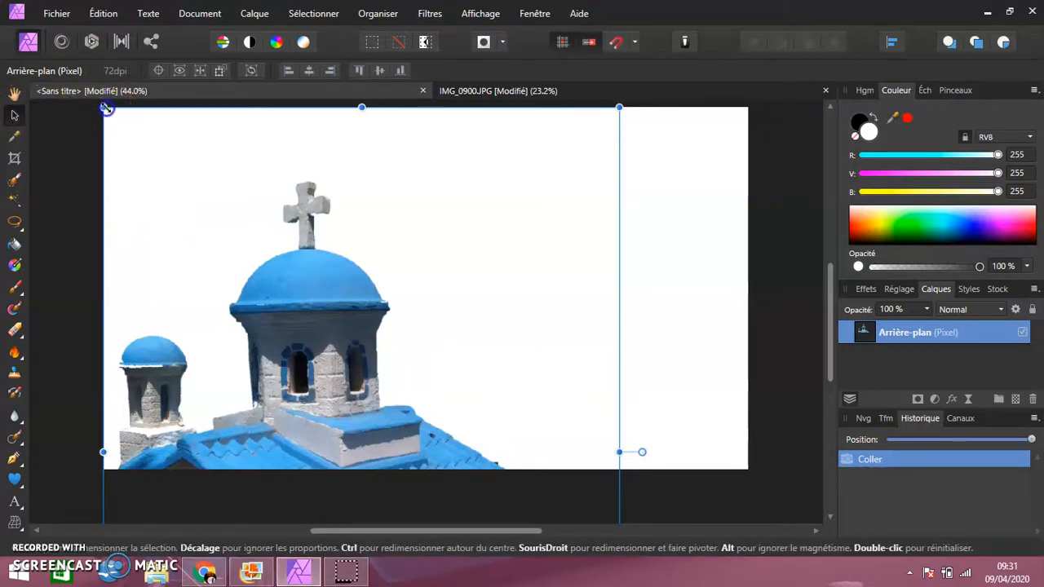
drag(112, 101, 287, 309)
drag(443, 419, 433, 217)
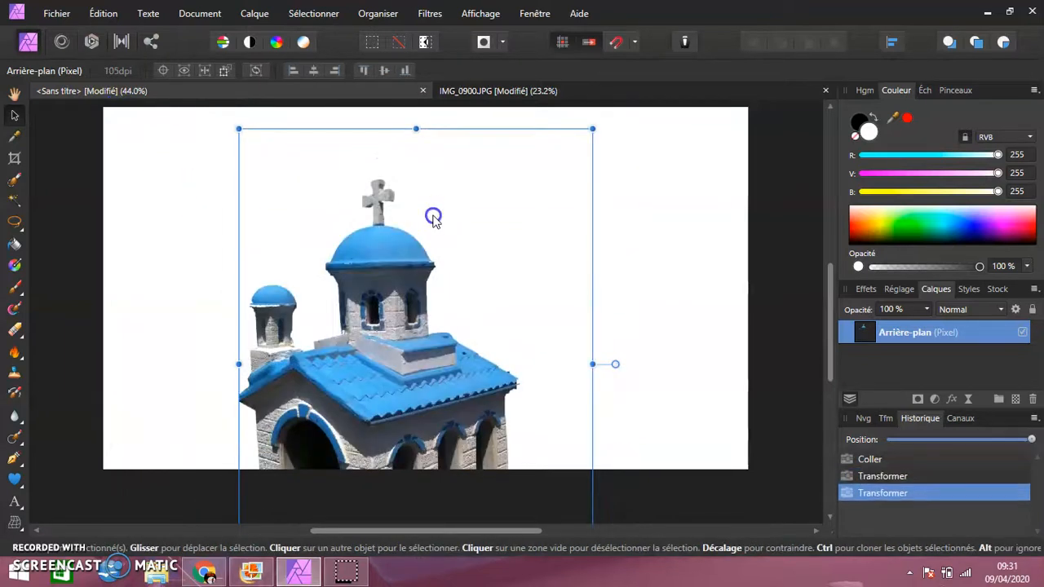
drag(238, 128, 341, 251)
drag(401, 362, 358, 215)
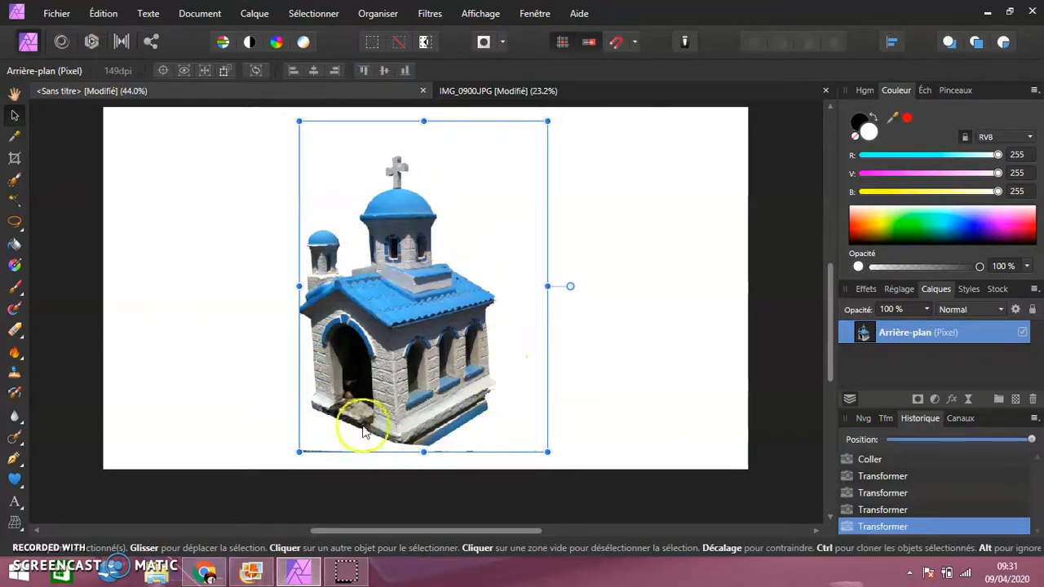
click(592, 414)
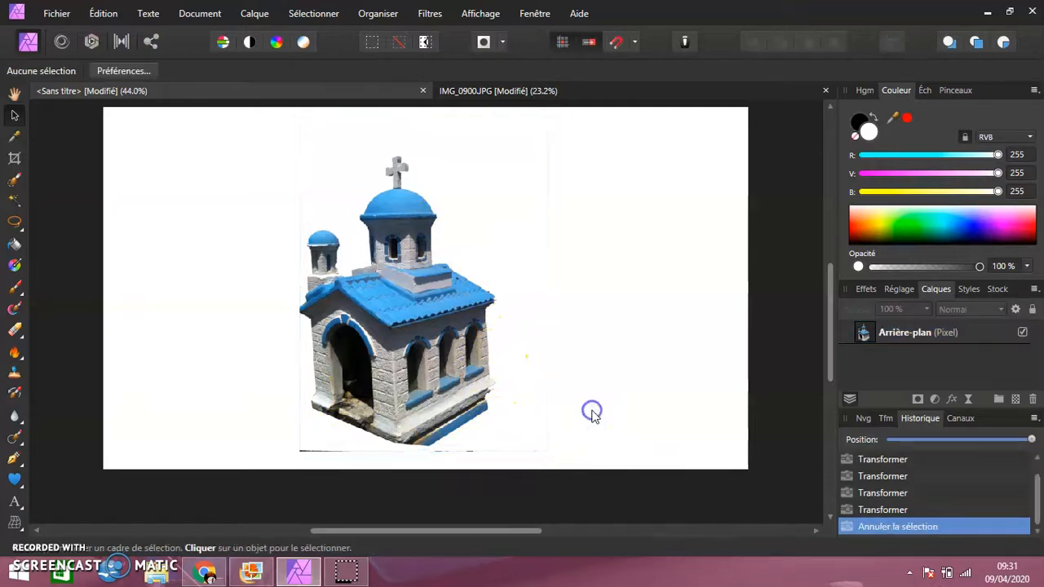